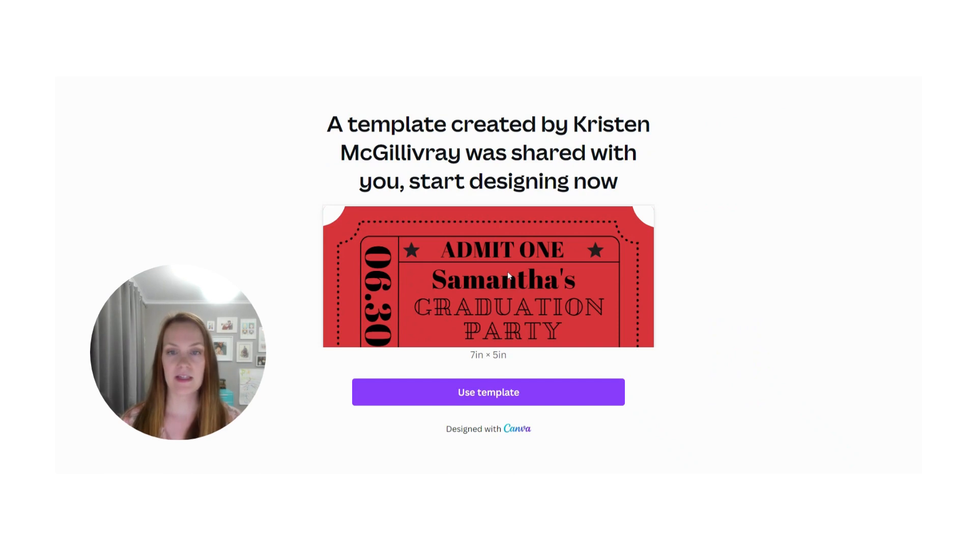
- Open the shared graduation ticket template for editing and check that its border, text lines and cap graphic can be selected individually
click(521, 402)
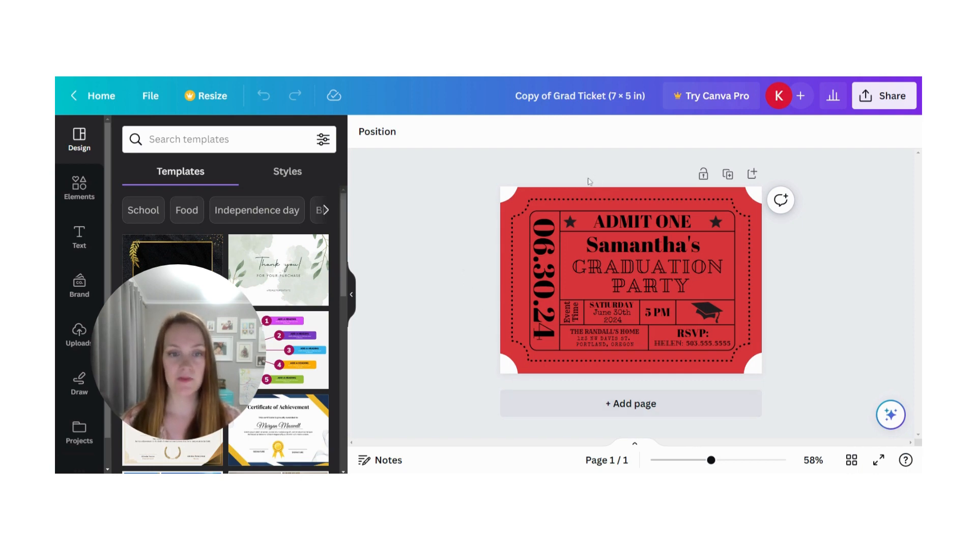
click(568, 191)
click(572, 198)
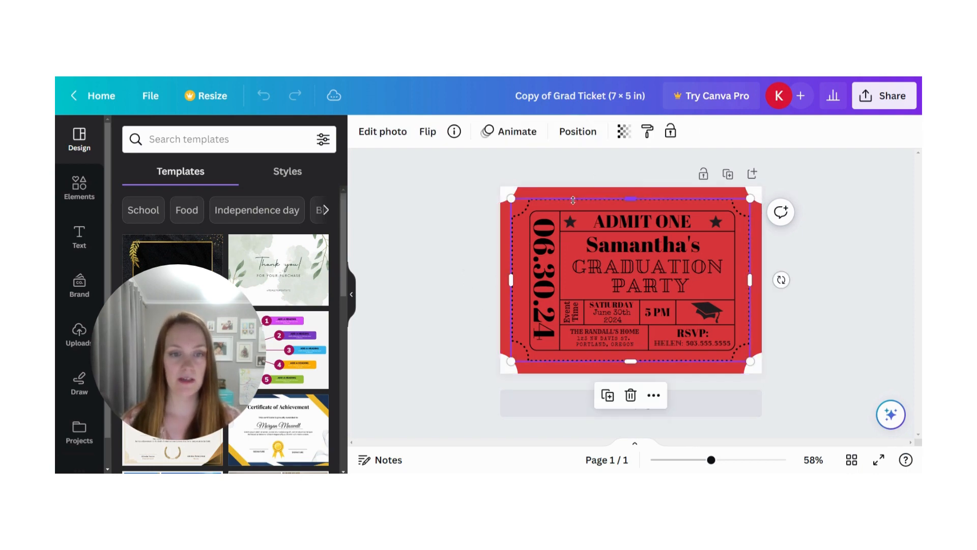
click(613, 224)
click(623, 249)
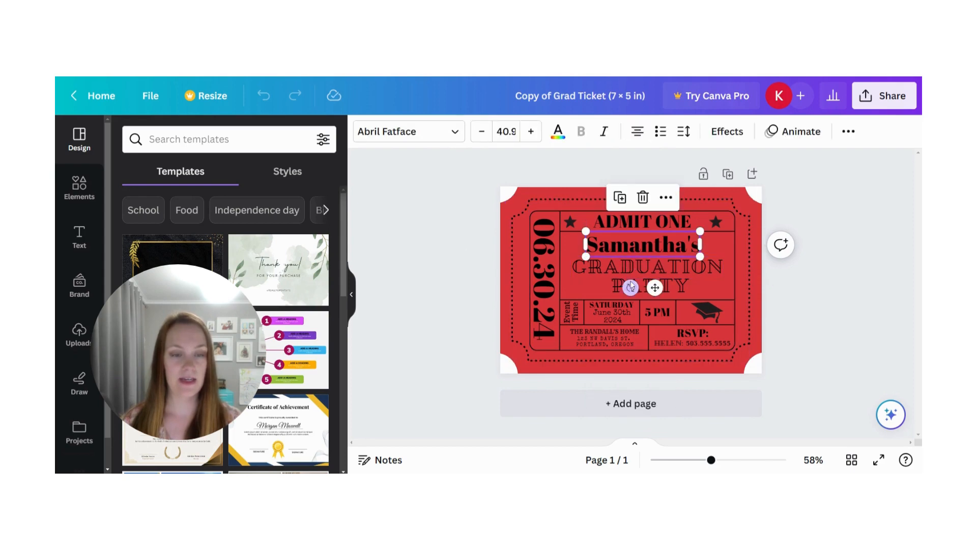
click(632, 271)
click(639, 289)
click(704, 317)
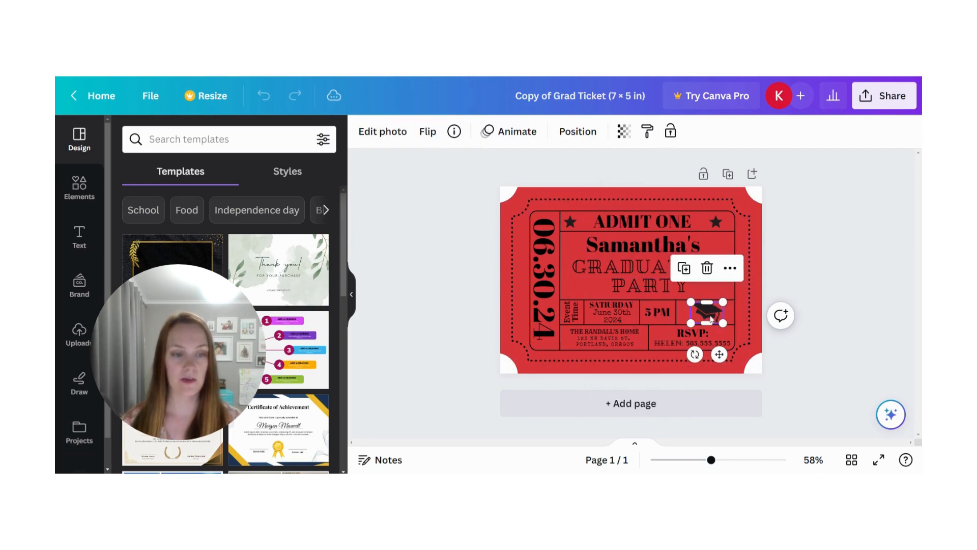
- Recolor the ticket's red background shape to a light sky blue using a custom solid color
click(550, 197)
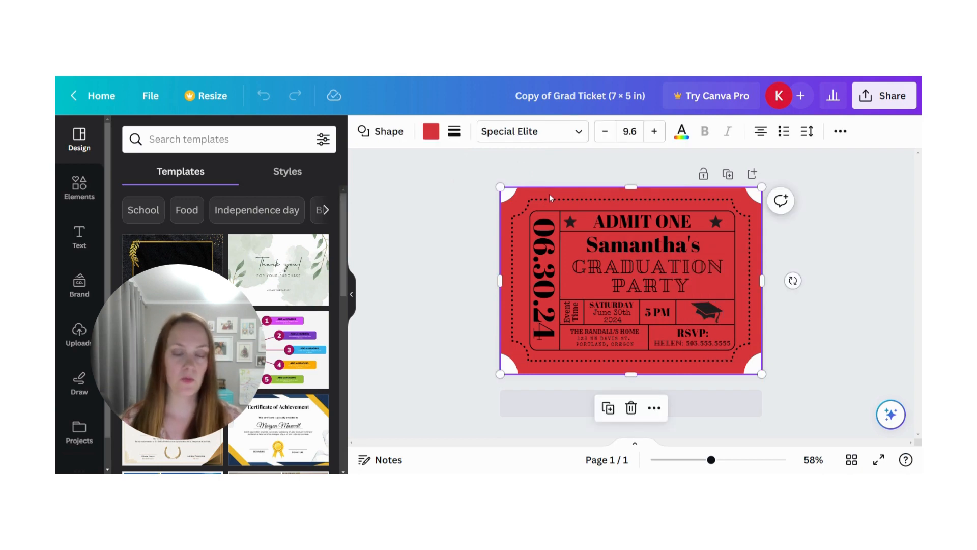
click(437, 131)
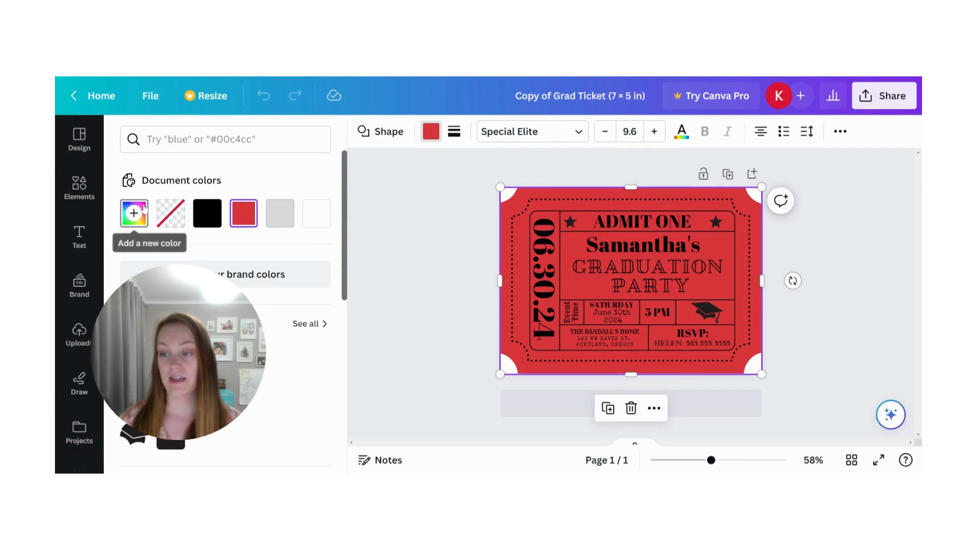
click(144, 208)
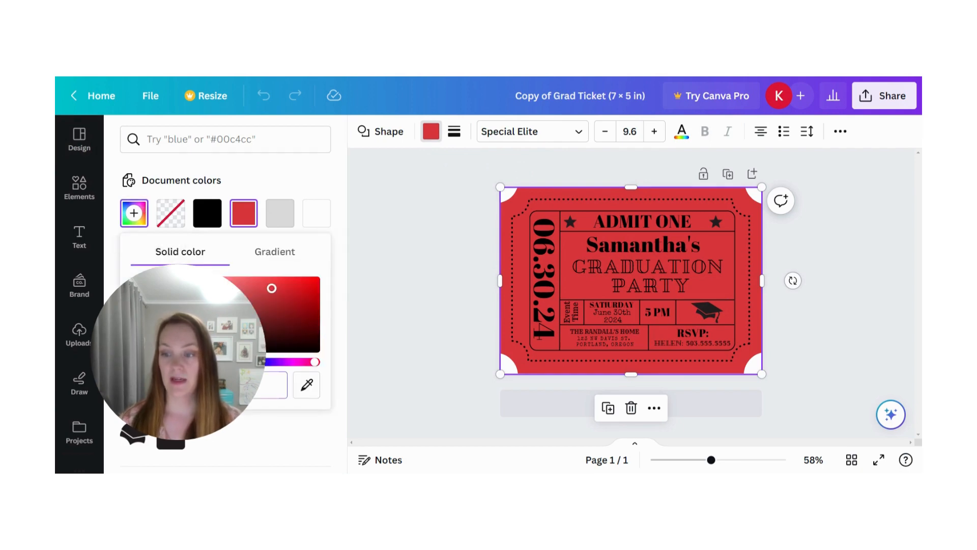
click(254, 361)
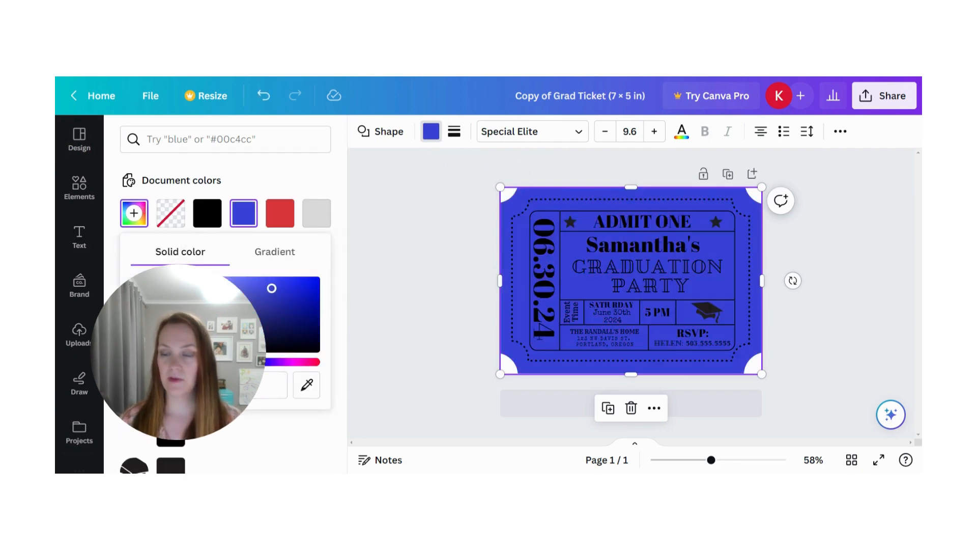
click(241, 284)
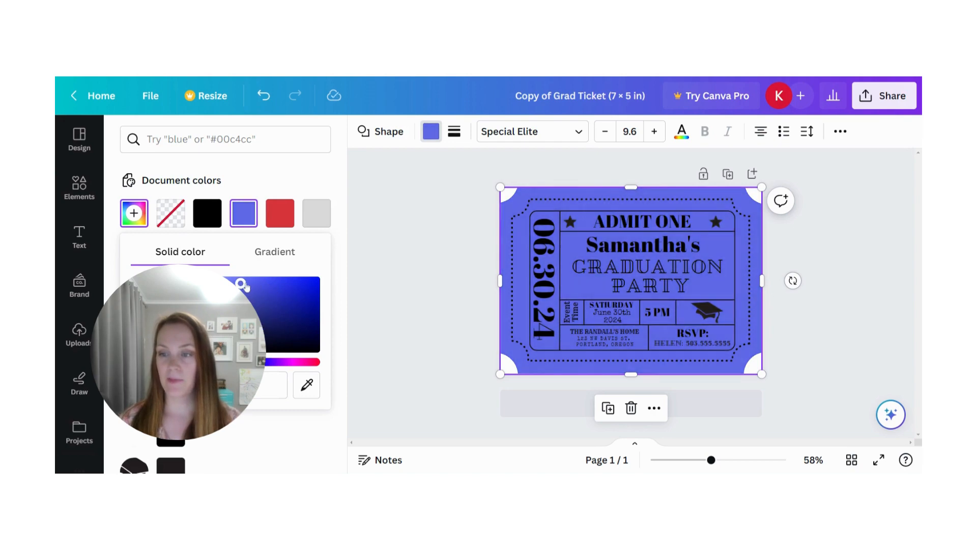
drag(241, 284, 197, 302)
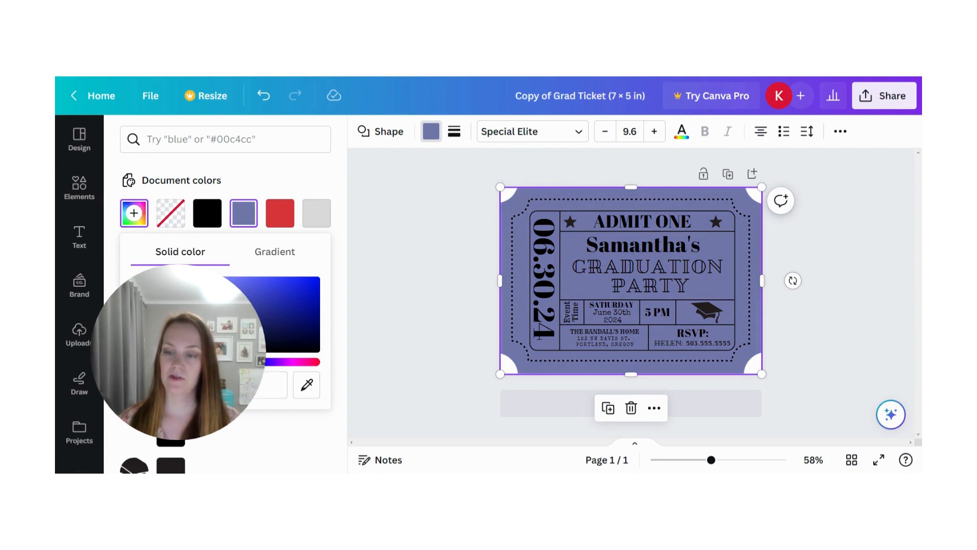
drag(254, 361, 236, 362)
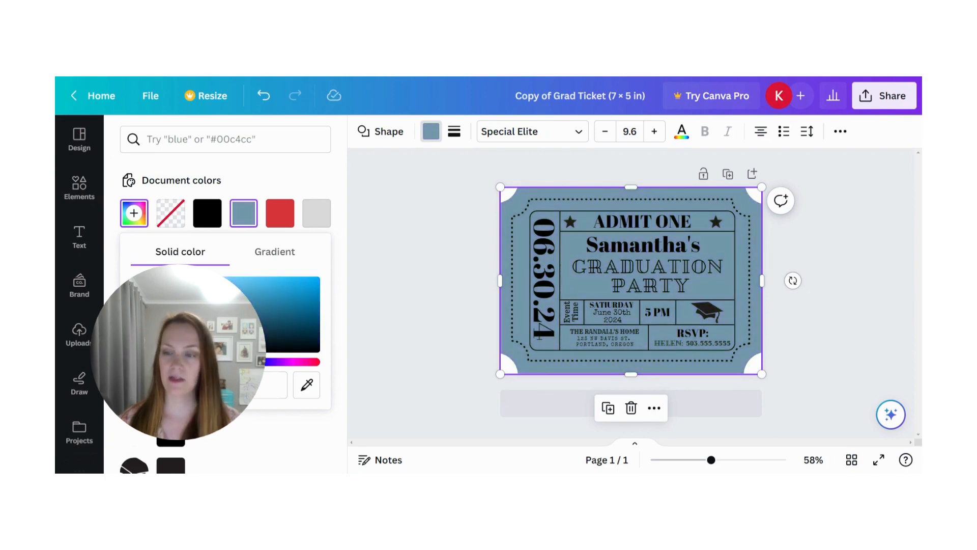
drag(197, 302, 263, 286)
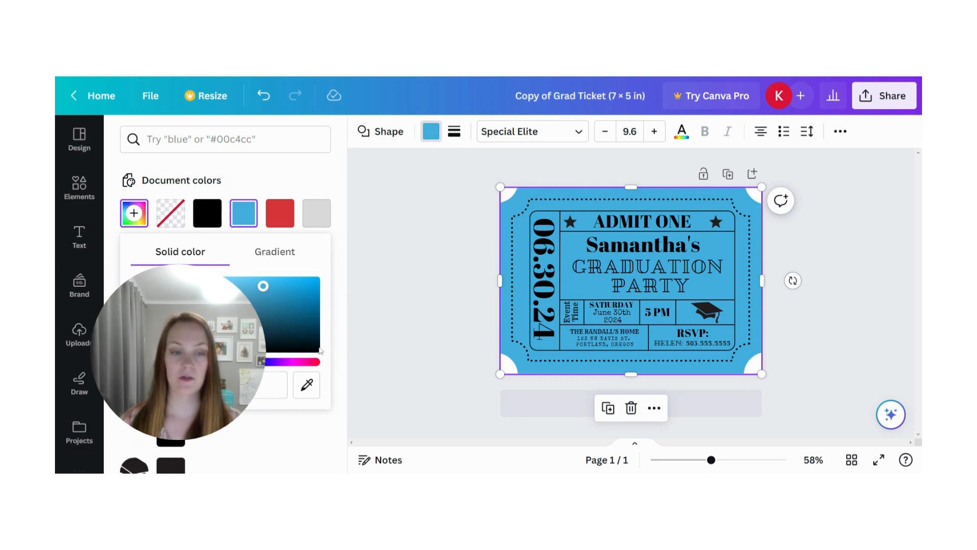
- Change the large vertical date along the ticket's side to 08.24.24
click(549, 251)
click(548, 252)
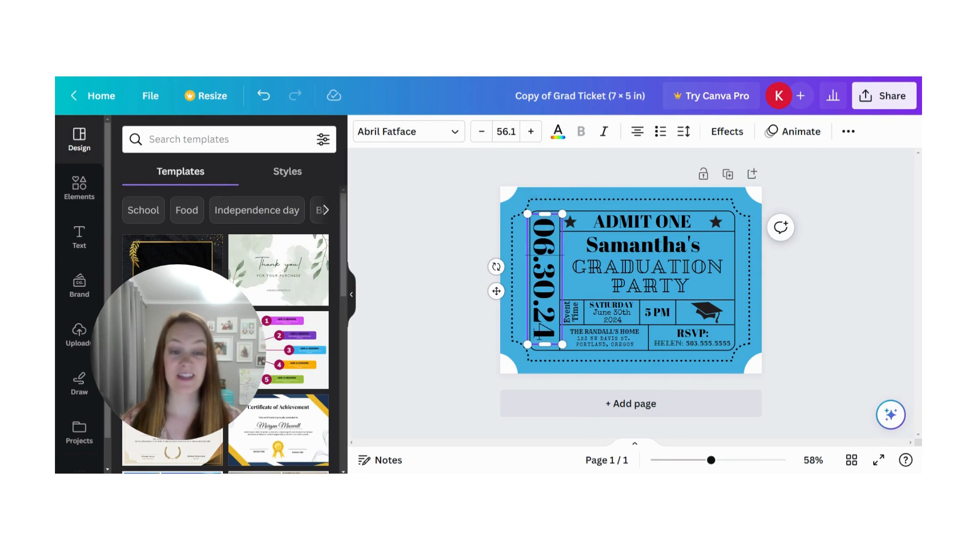
key(BackSpace)
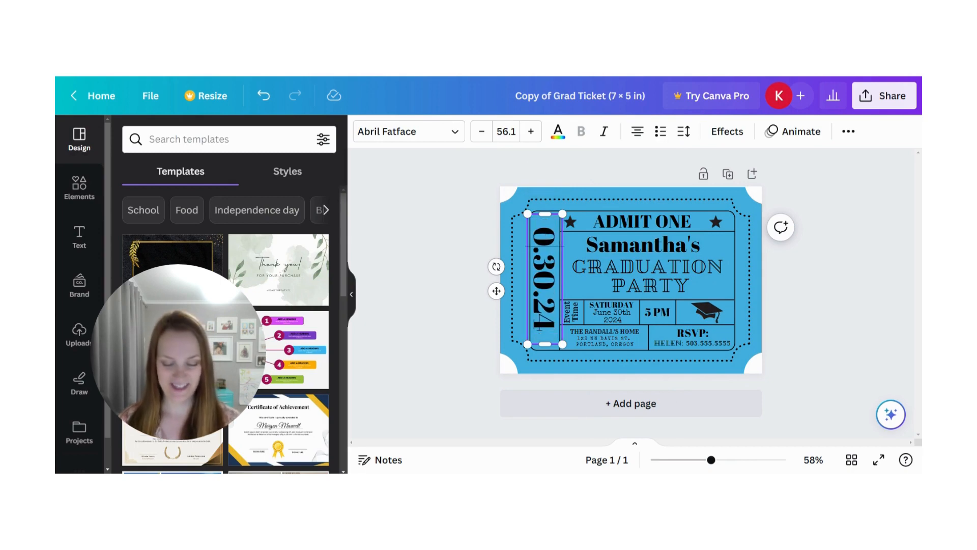
text(8)
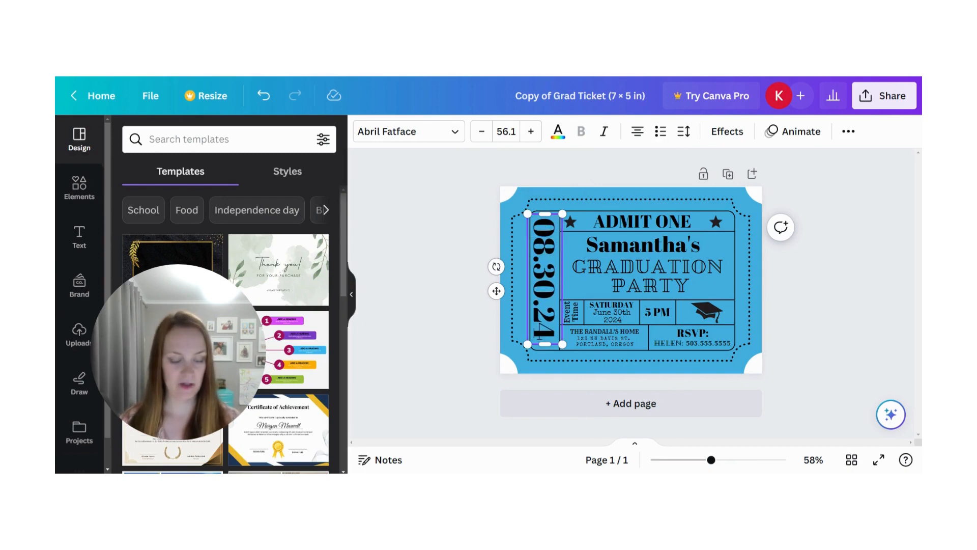
key(BackSpace)
key(BackSpace)
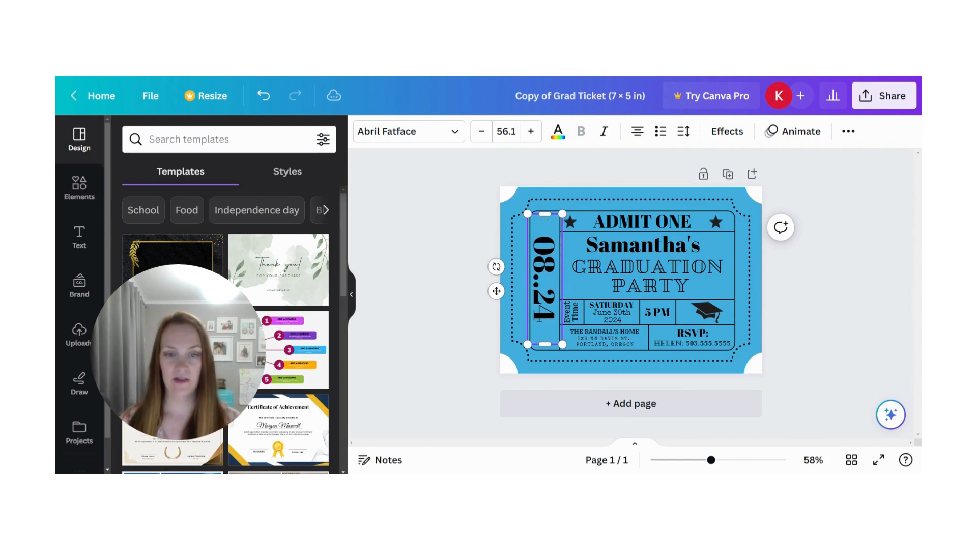
text(24)
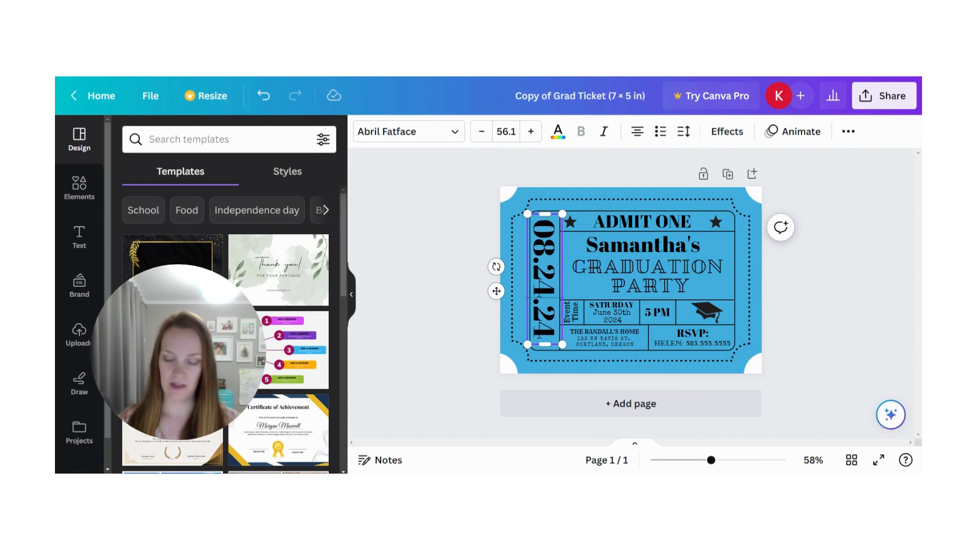
- Change the date line beneath SATURDAY to August 24th
click(614, 314)
double_click(614, 315)
text(Augu)
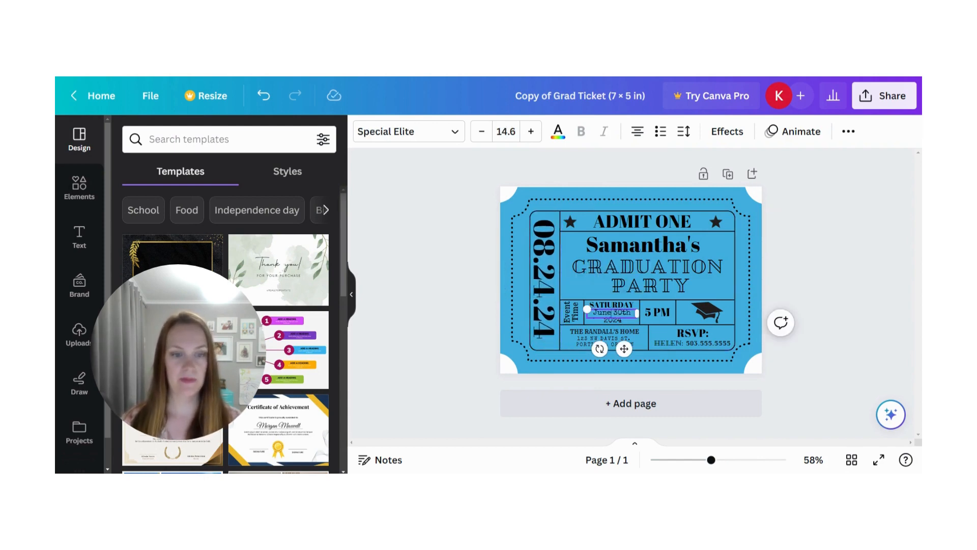
text(st)
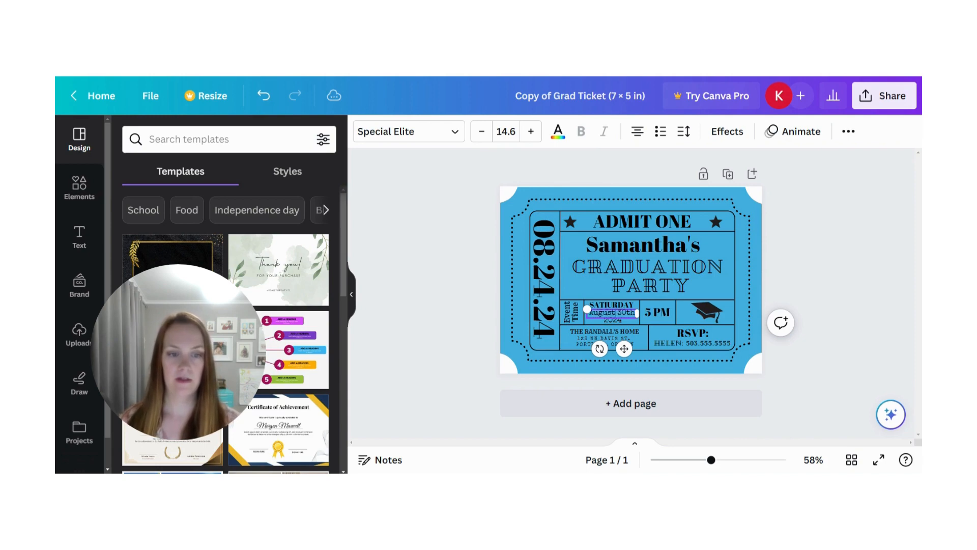
key(BackSpace)
key(BackSpace)
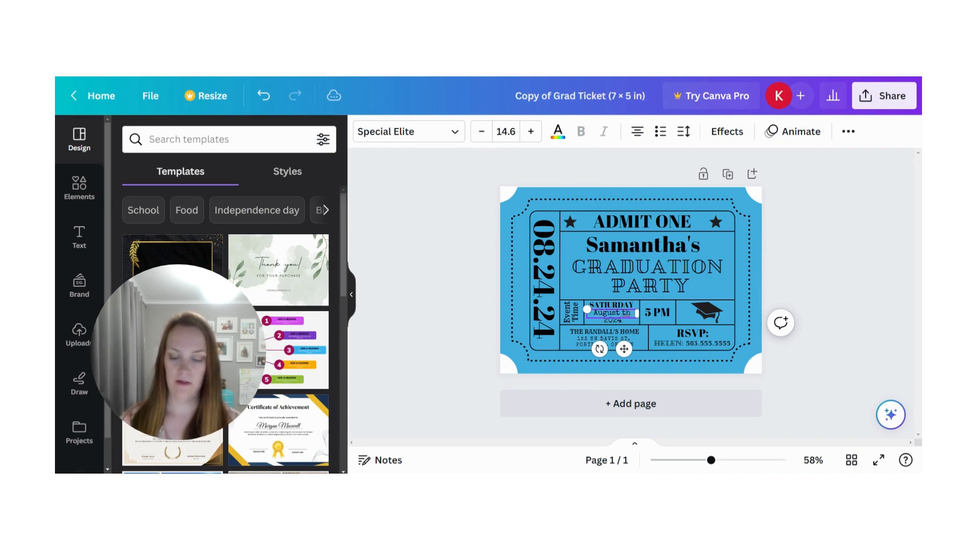
text(24)
- Replace the graduate's first name above GRADUATION PARTY with the new graduate's name, keeping the possessive ending
click(665, 255)
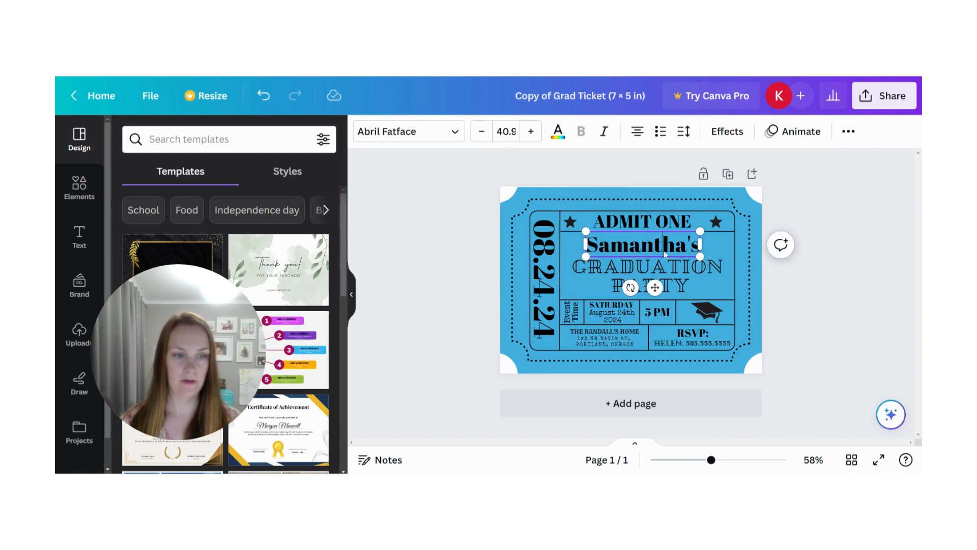
drag(664, 245, 584, 245)
text(Harris)
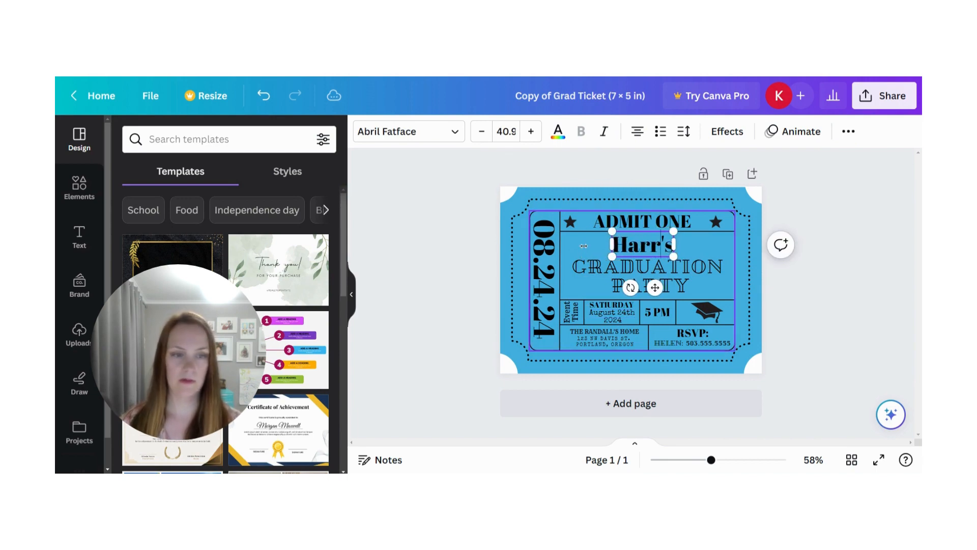
text(on)
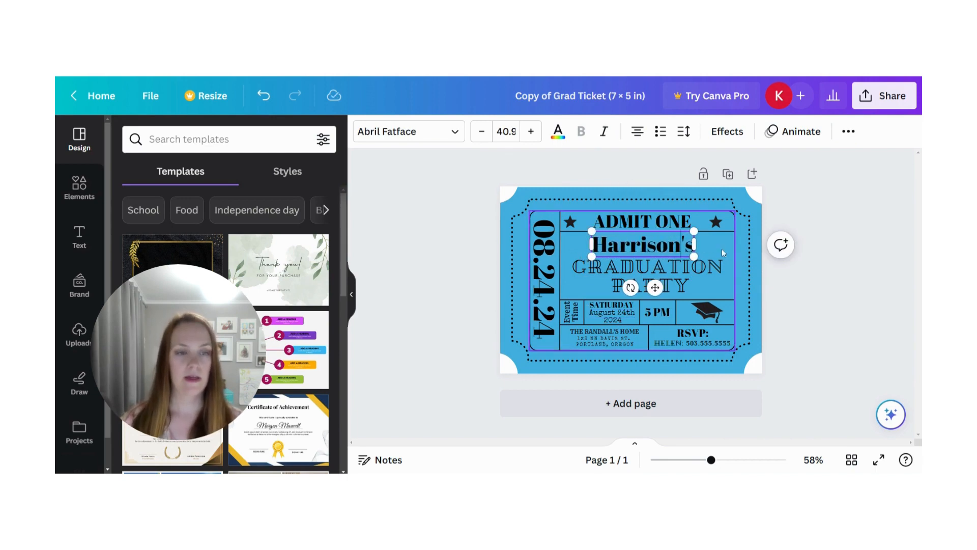
- Increase the GRADUATION text size to 36.7 and widen its text box on both sides so the word fits on one line
click(687, 275)
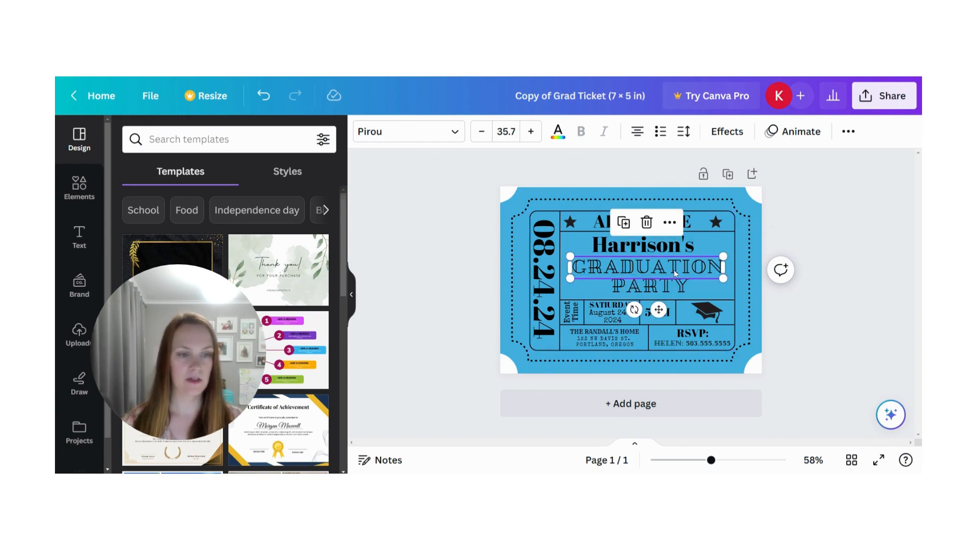
click(674, 270)
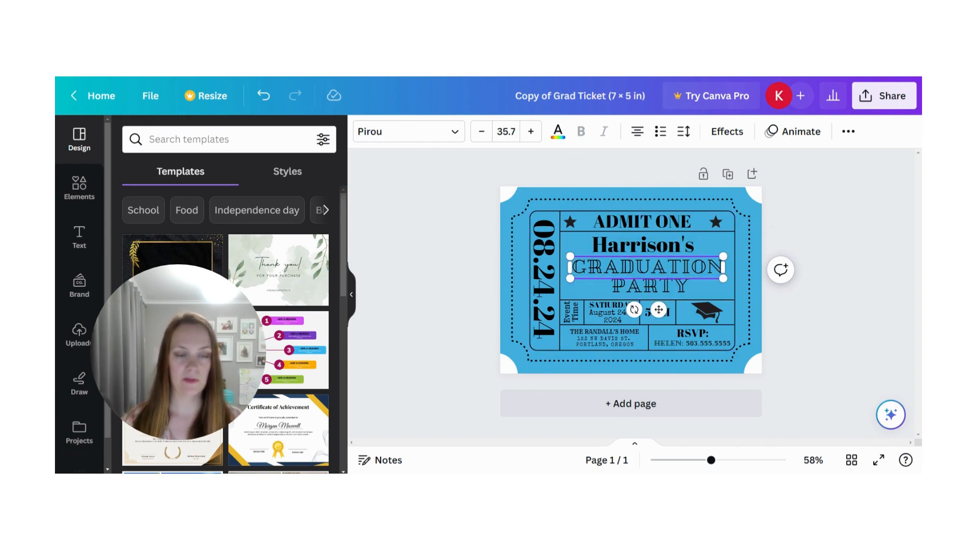
key(ctrl+a)
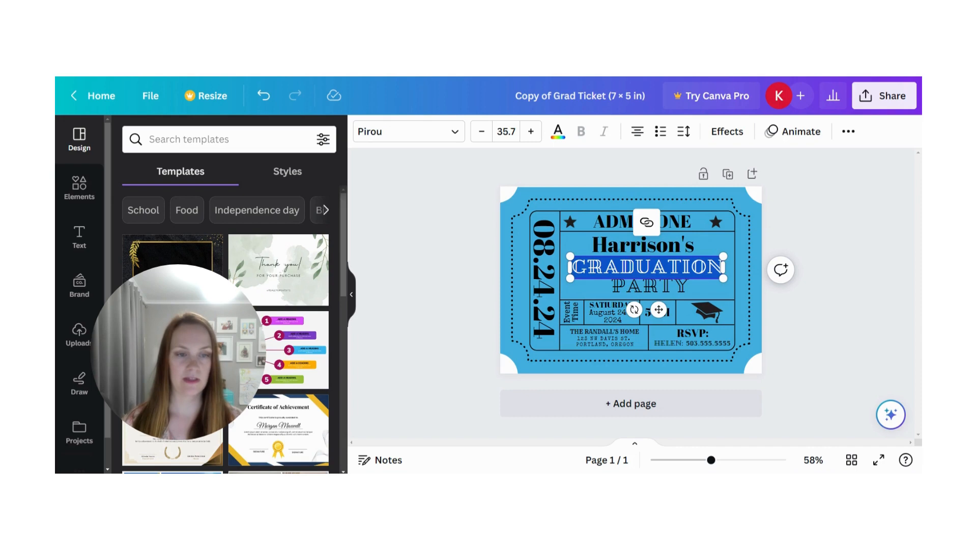
click(530, 132)
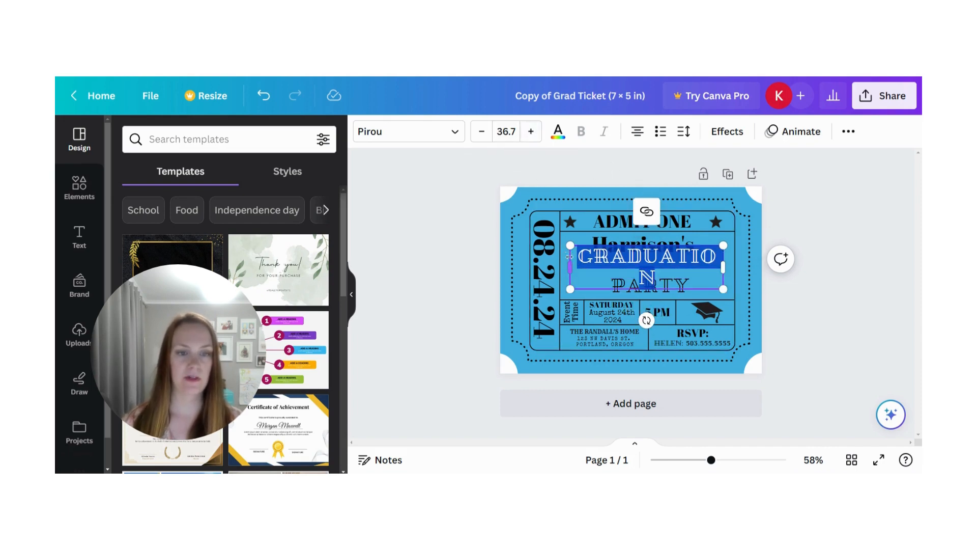
drag(570, 267, 561, 268)
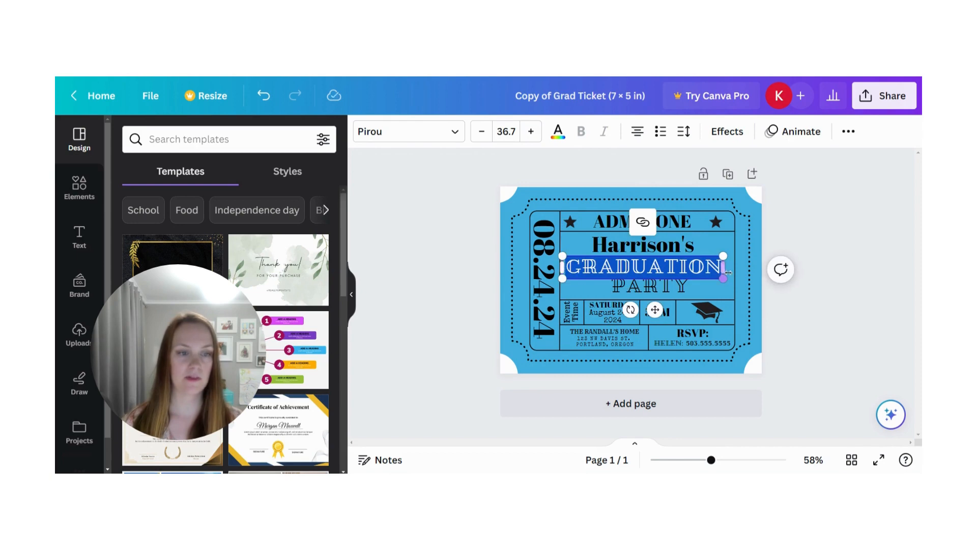
drag(724, 268, 732, 269)
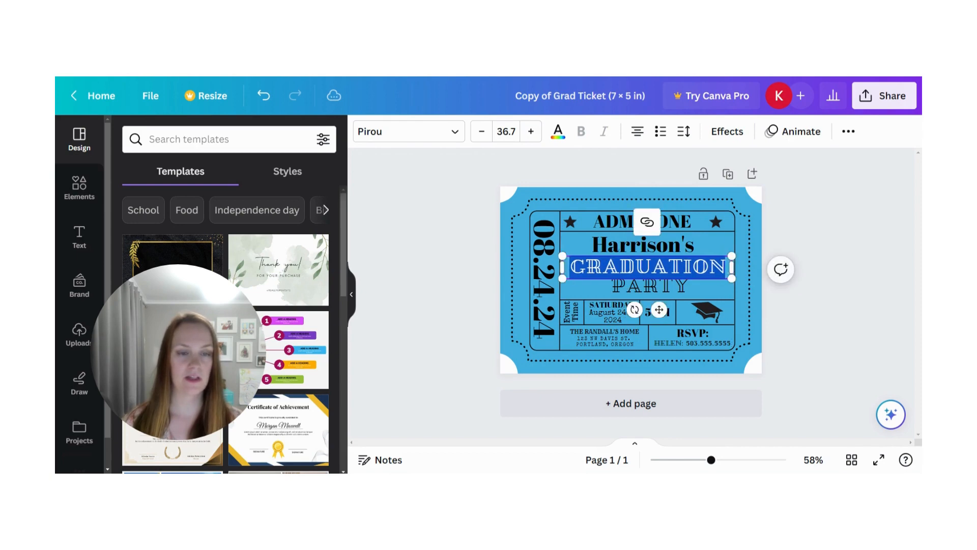
- Try the Special Elite font on the GRADUATION text
click(455, 132)
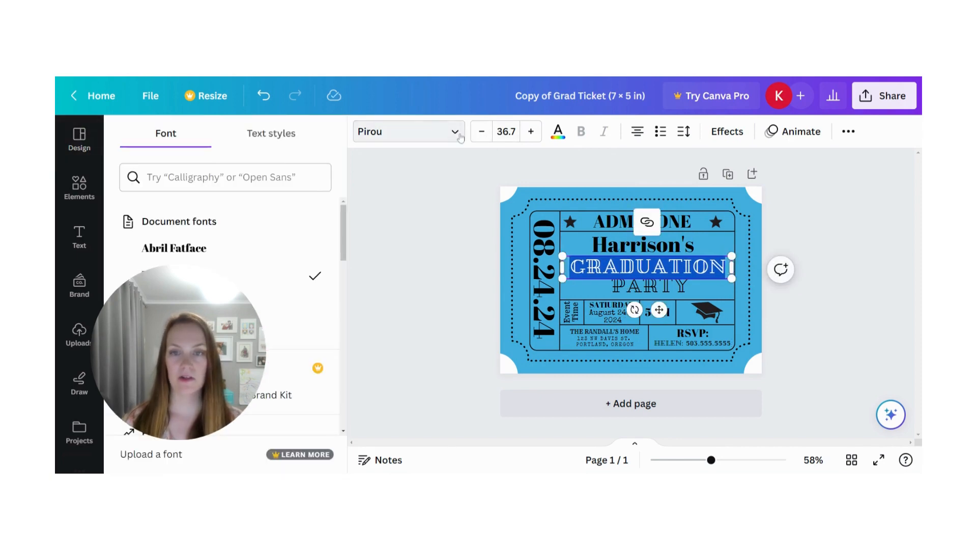
scroll(246, 297, down, 1)
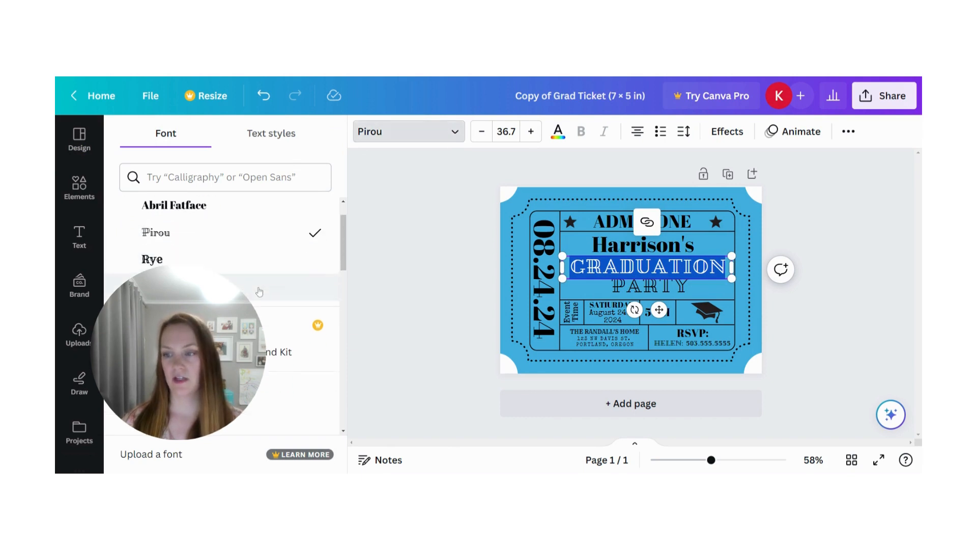
click(259, 291)
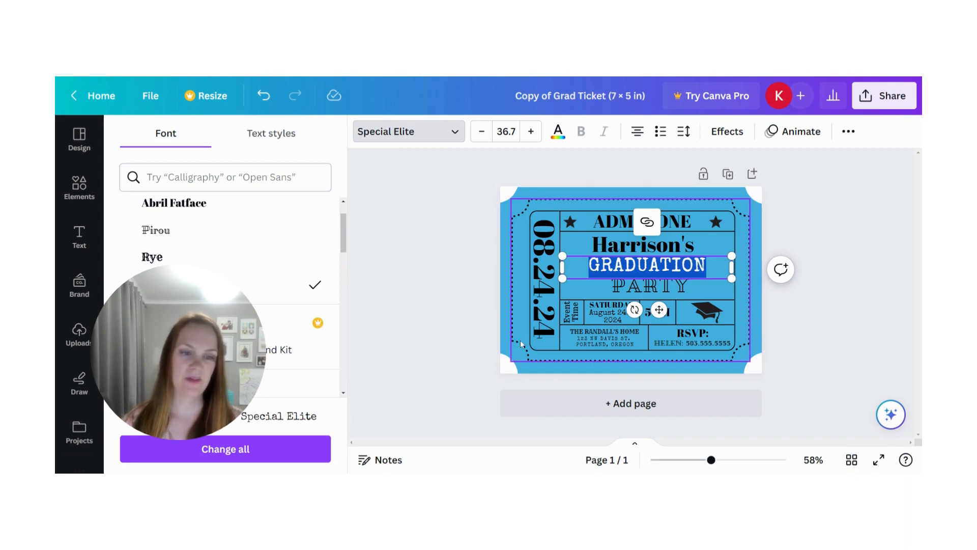
- Undo the font change and text box widening, and set the GRADUATION text size to 35.7
click(263, 97)
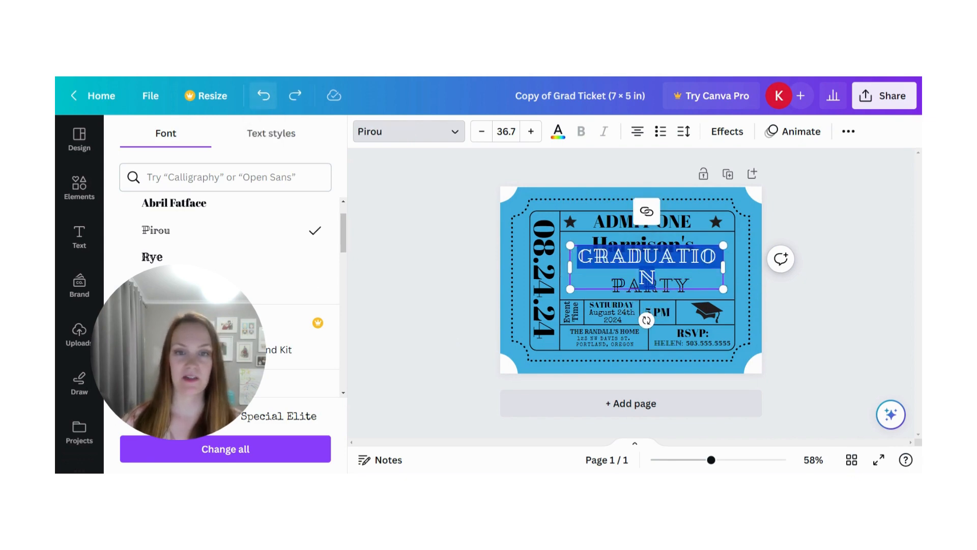
click(482, 131)
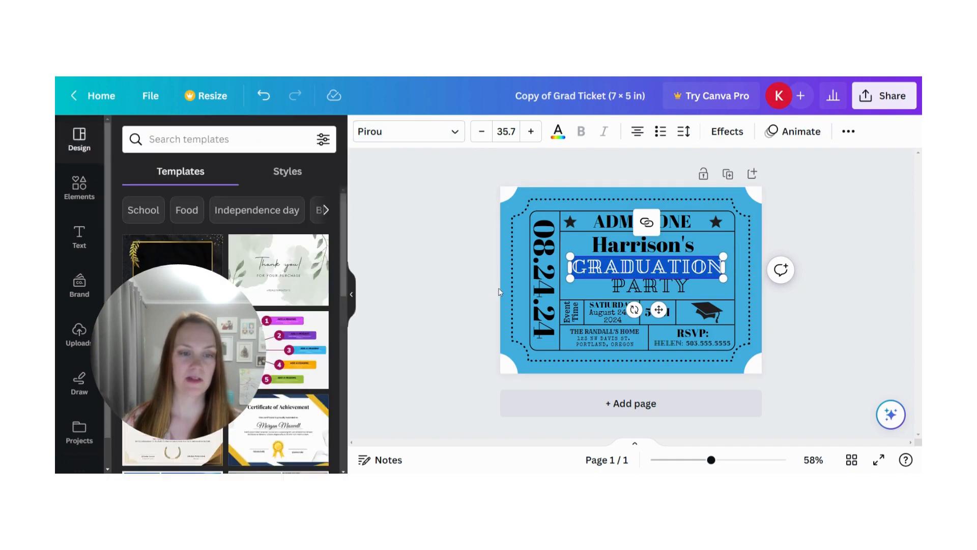
click(504, 291)
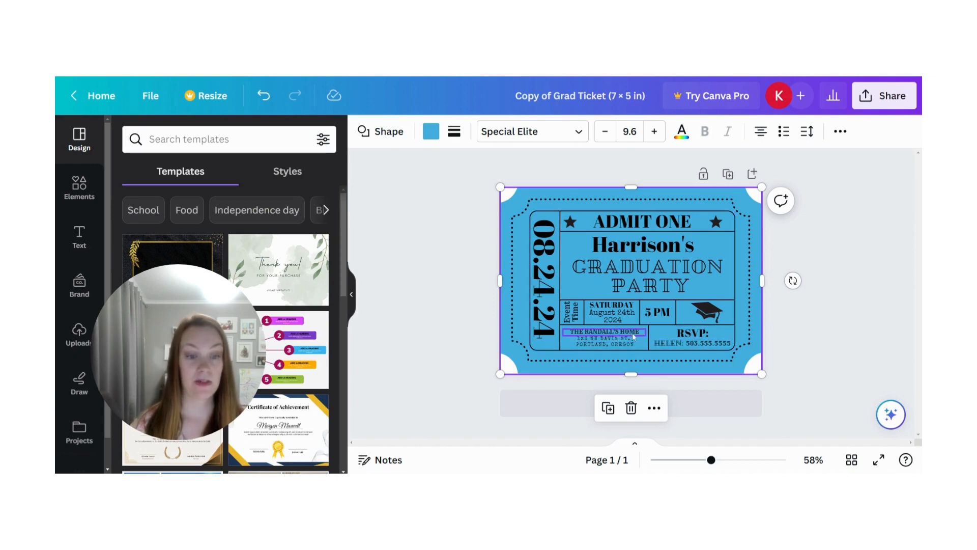
- Move the vertical divider between the address and RSVP cells left, narrowing the address cell
click(649, 342)
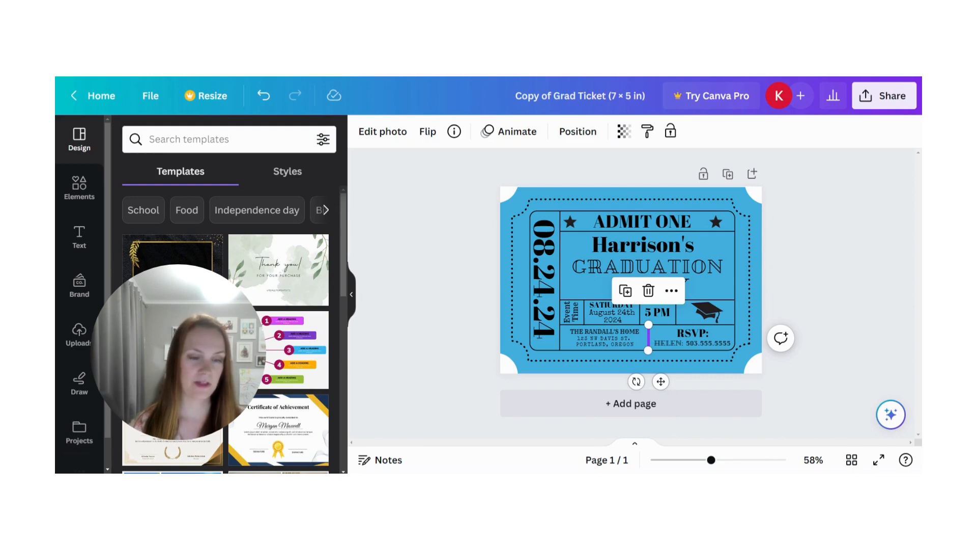
key(Left)
key(Left)
key(Left)
key(Left)
key(Left)
key(Left)
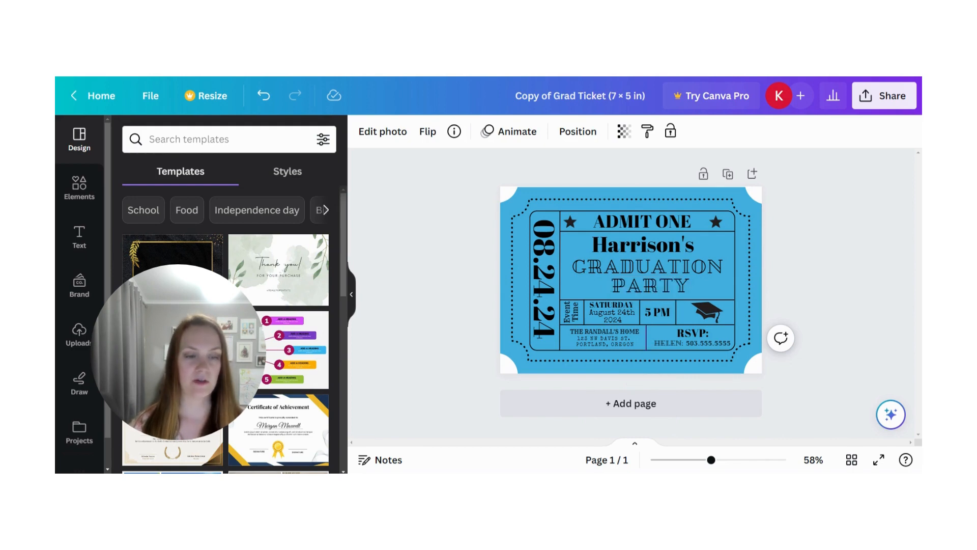
key(Left)
key(Left)
key(Left)
key(Left)
key(Left)
key(Left)
key(Left)
key(Left)
key(Left)
key(Left)
key(Left)
key(Left)
key(Left)
key(Left)
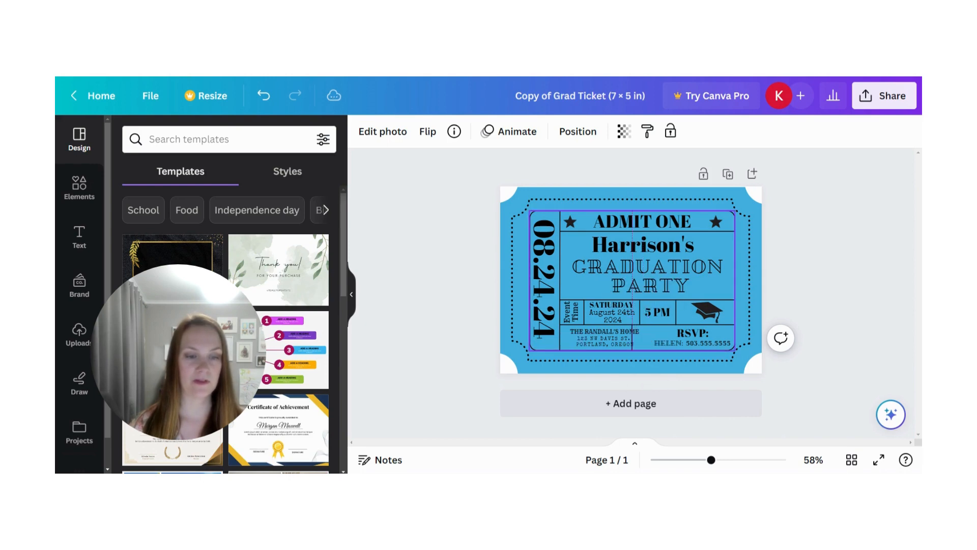
key(Left)
key(Left)
key(Left)
key(Left)
key(Left)
key(Left)
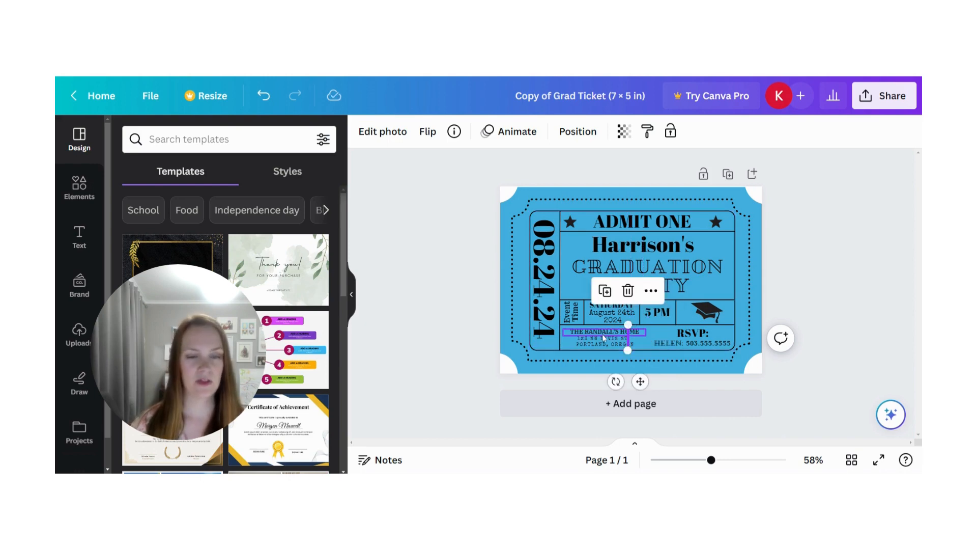
- Narrow the host's home text box to the divider and reduce its text size so it fits on one line
click(634, 330)
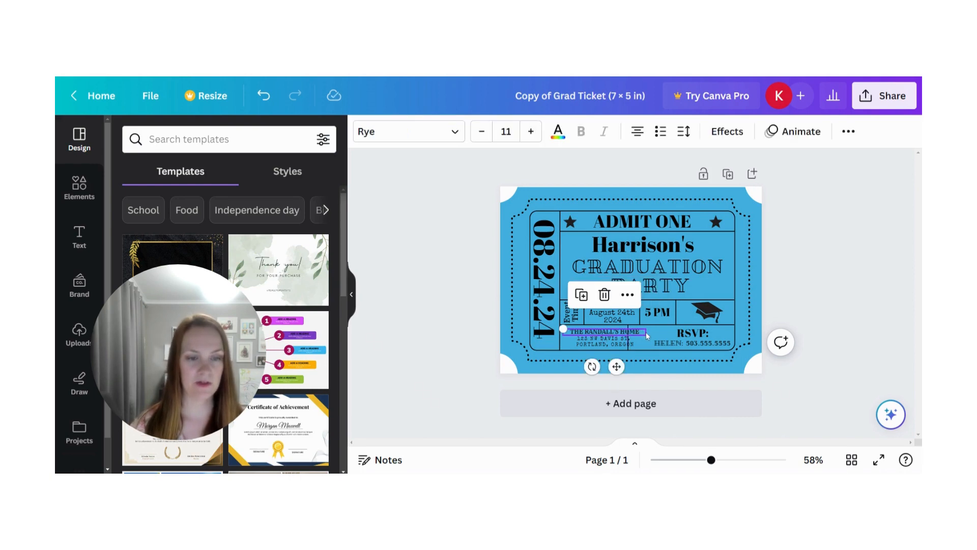
drag(644, 331, 628, 331)
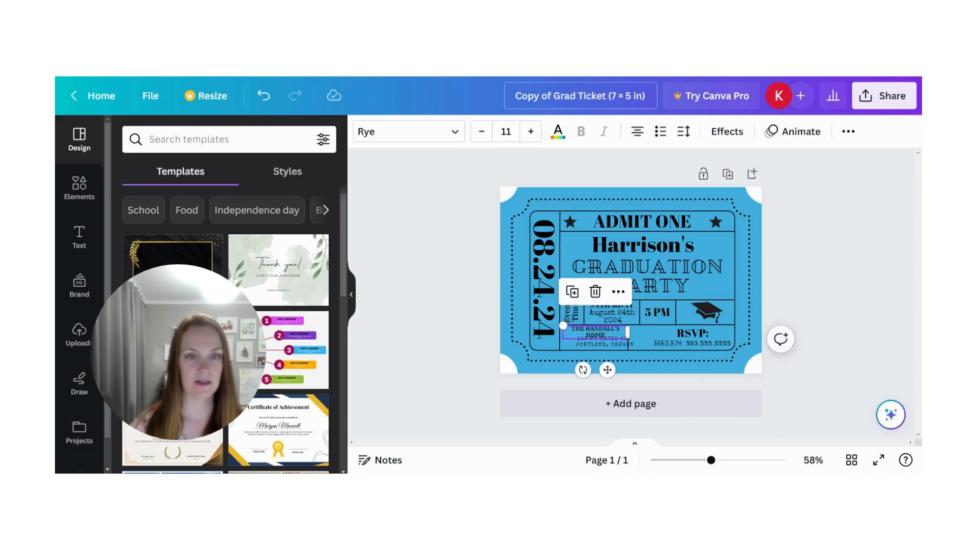
click(481, 131)
click(481, 131)
- Shift the street address left into its cell, then narrow the city line's text box and set its text size to 9.7
click(607, 340)
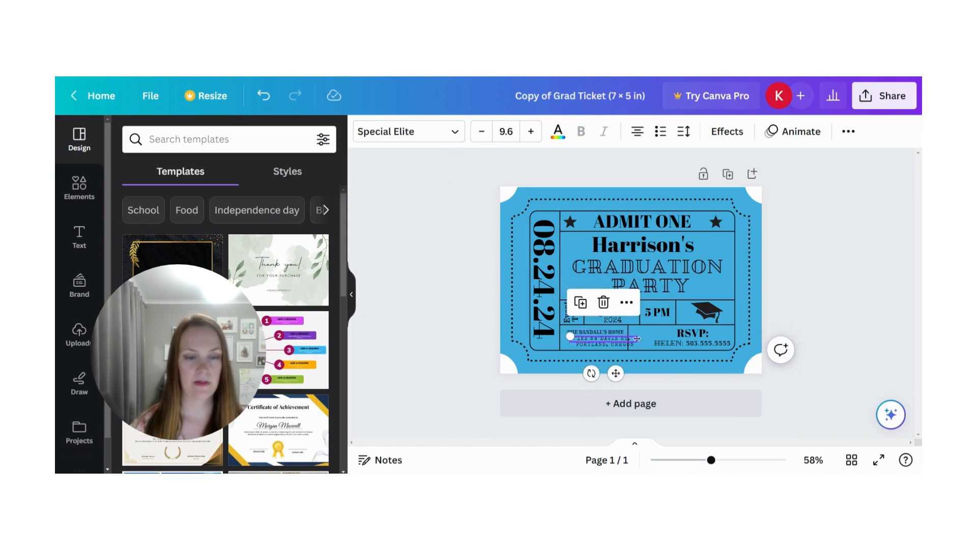
drag(637, 338, 563, 342)
click(588, 346)
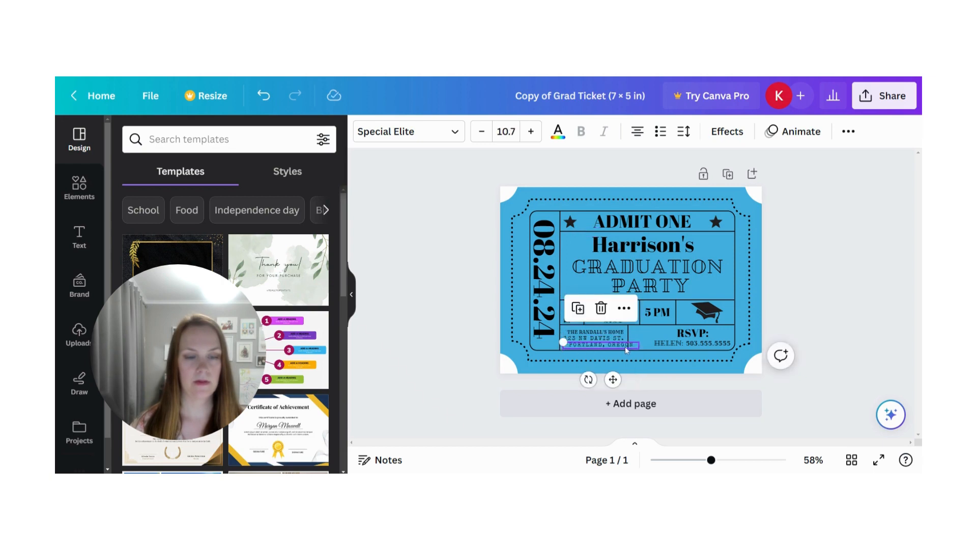
drag(638, 344, 624, 345)
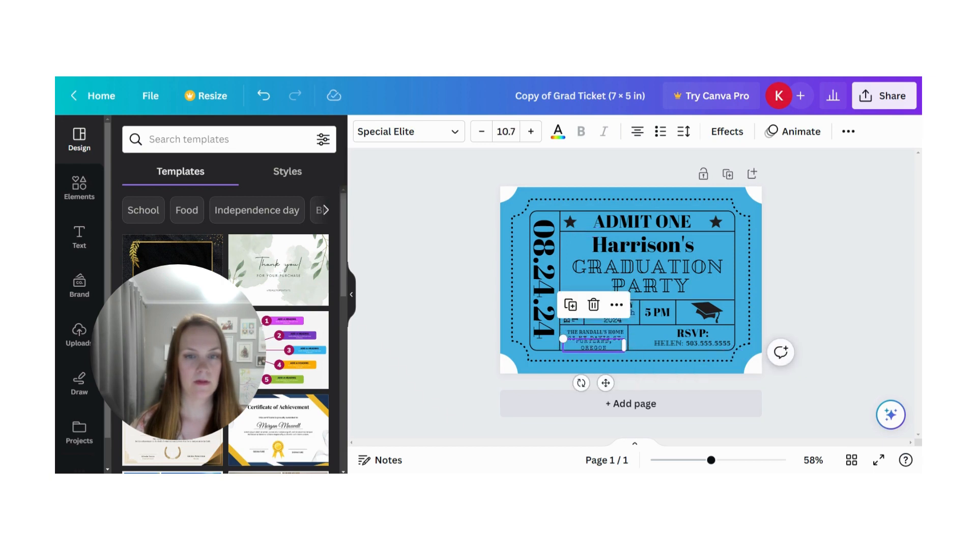
click(482, 133)
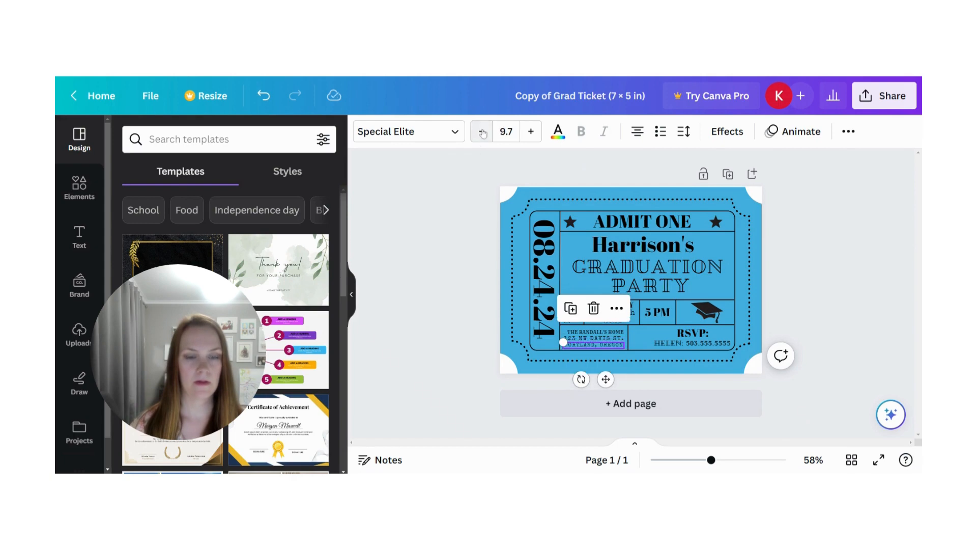
click(499, 348)
- Move the RSVP heading to the right and shrink the contact line beneath it to text size 9.4
click(699, 334)
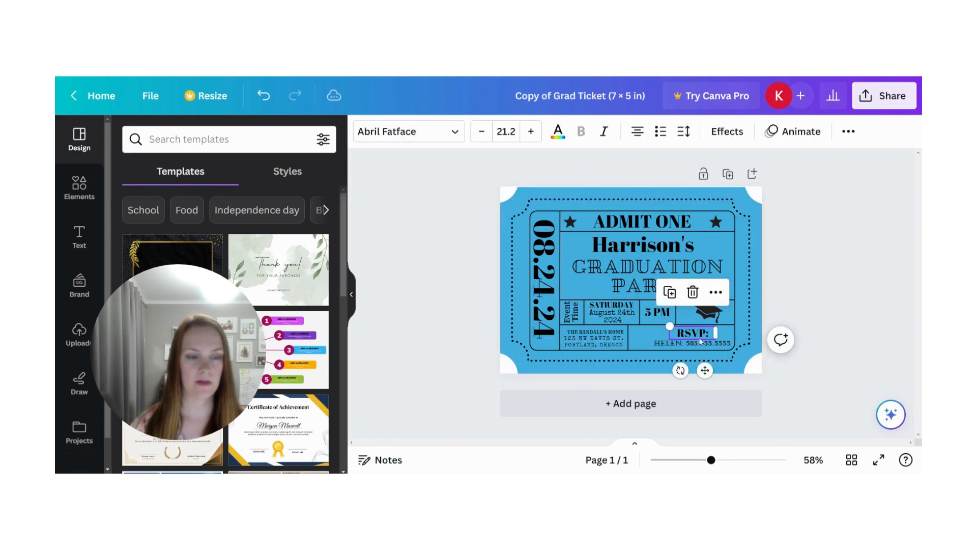
drag(700, 335, 716, 336)
click(673, 344)
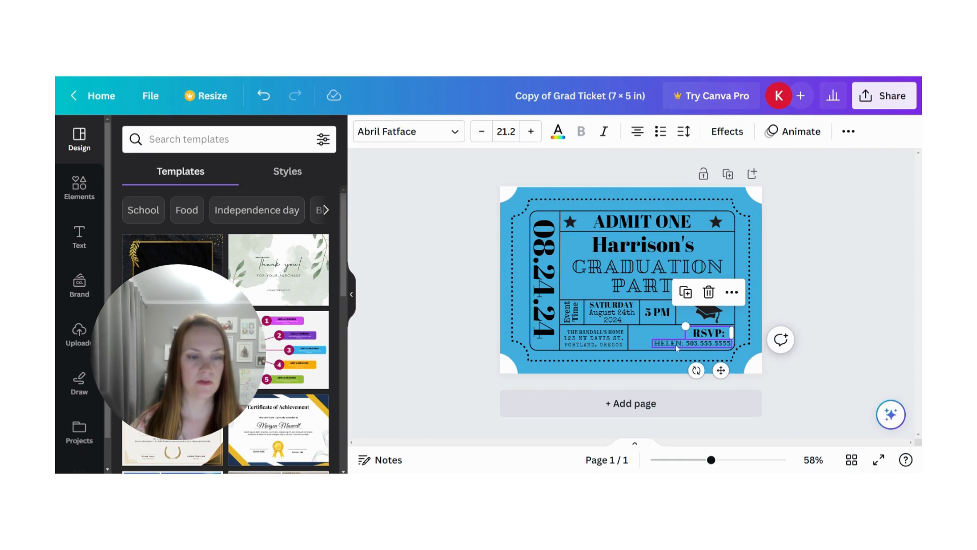
drag(651, 345, 676, 345)
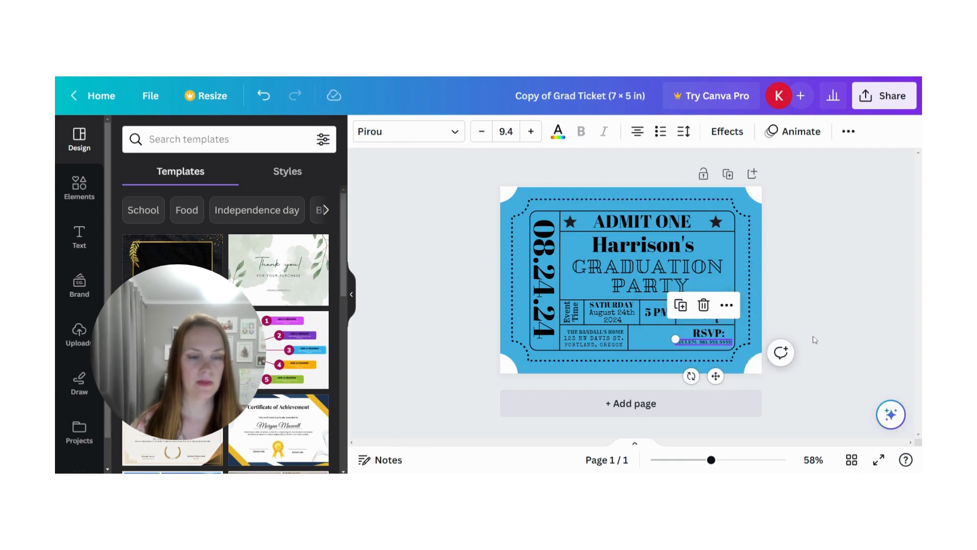
click(818, 299)
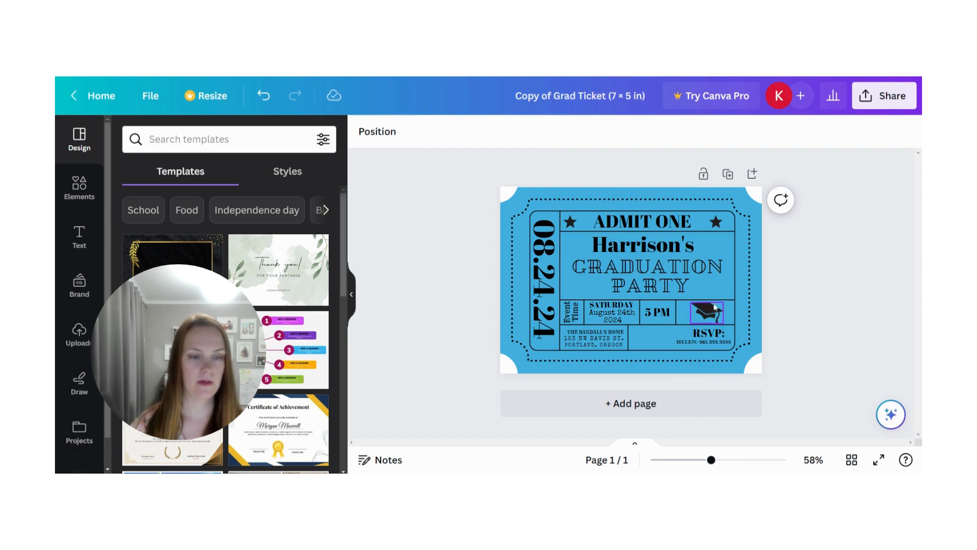
- Duplicate the vertical divider and place the copy upright just left of the RSVP text, undoing the accidental rotation
click(628, 340)
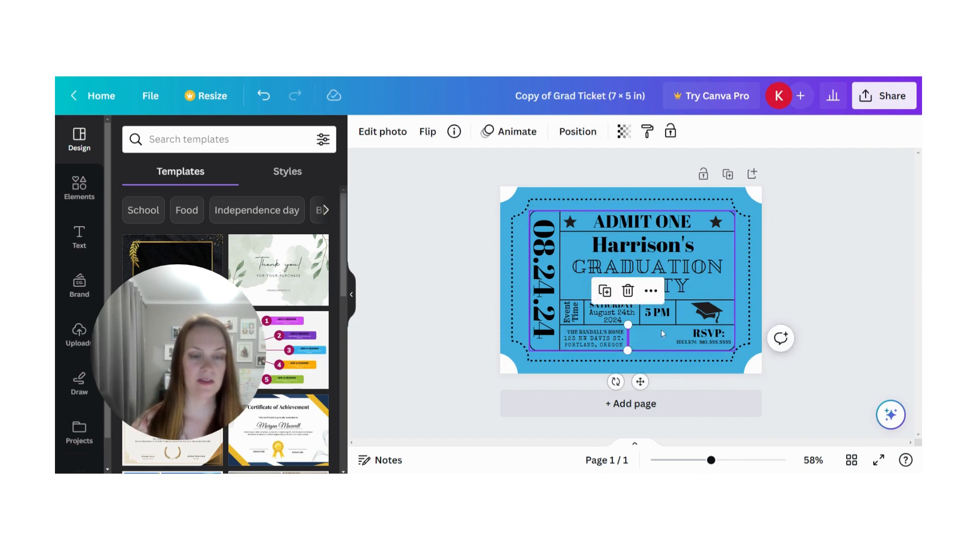
click(605, 291)
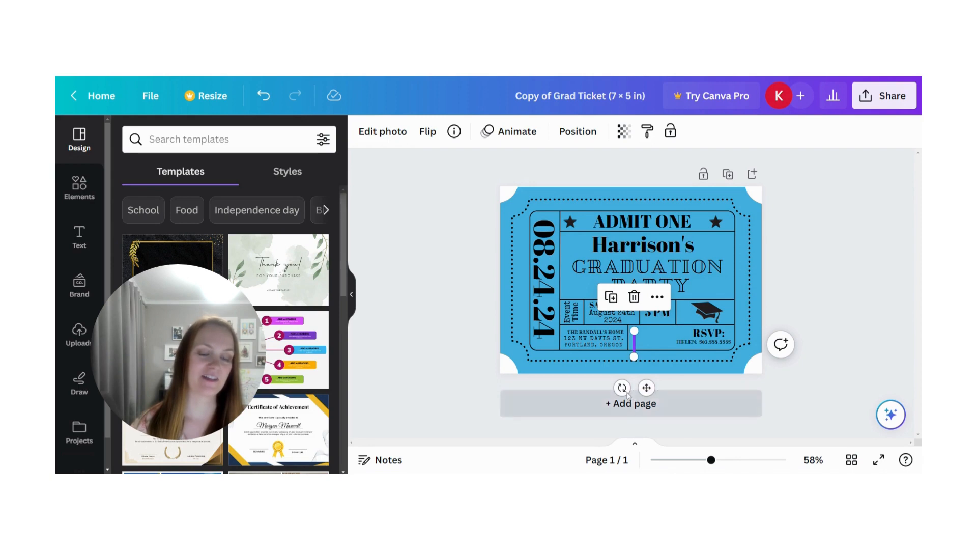
drag(646, 387, 714, 358)
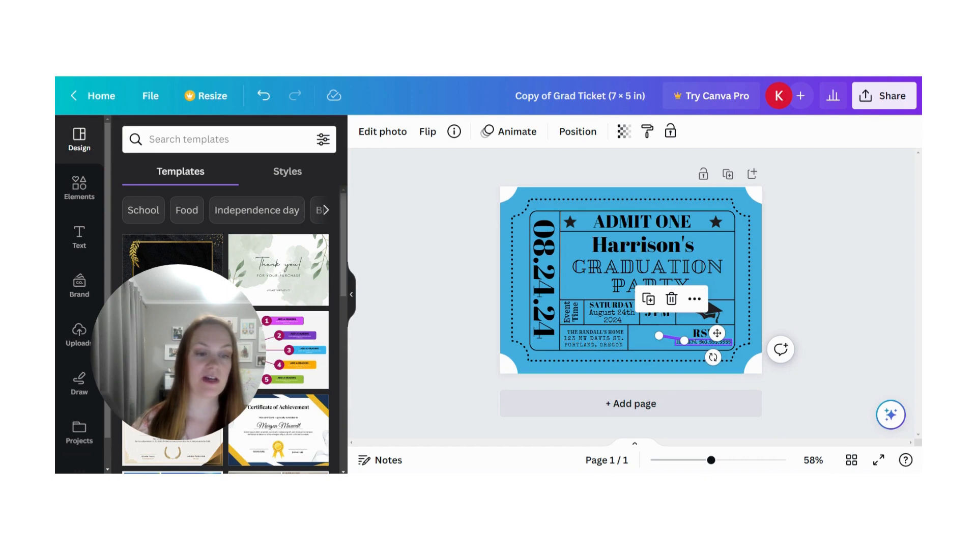
click(263, 95)
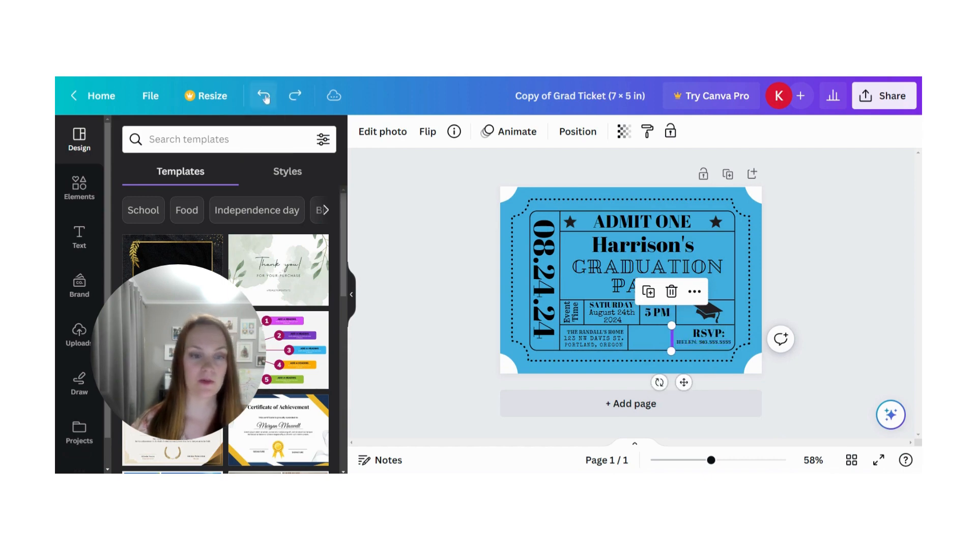
click(541, 384)
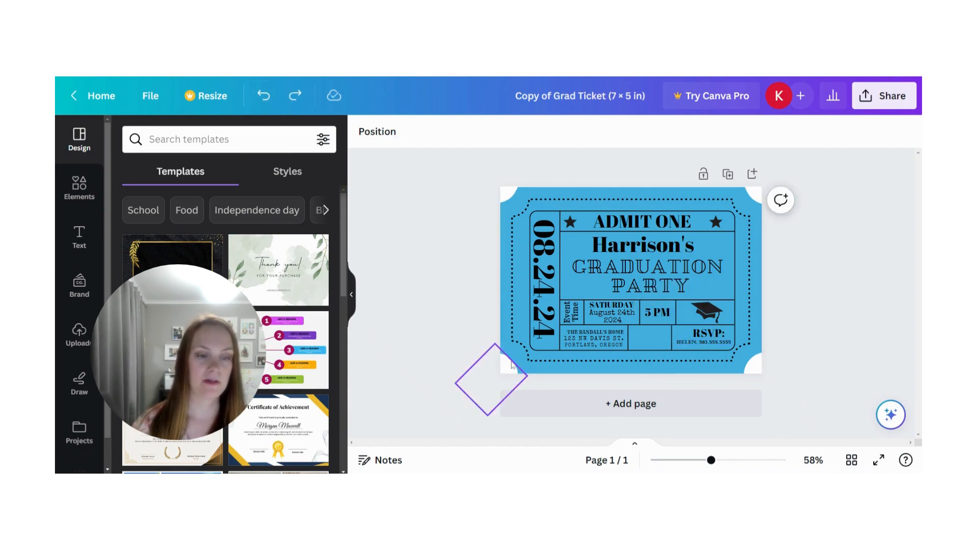
- Extend the RSVP heading's text box to the left so the heading is centered above the contact line
click(701, 347)
click(687, 334)
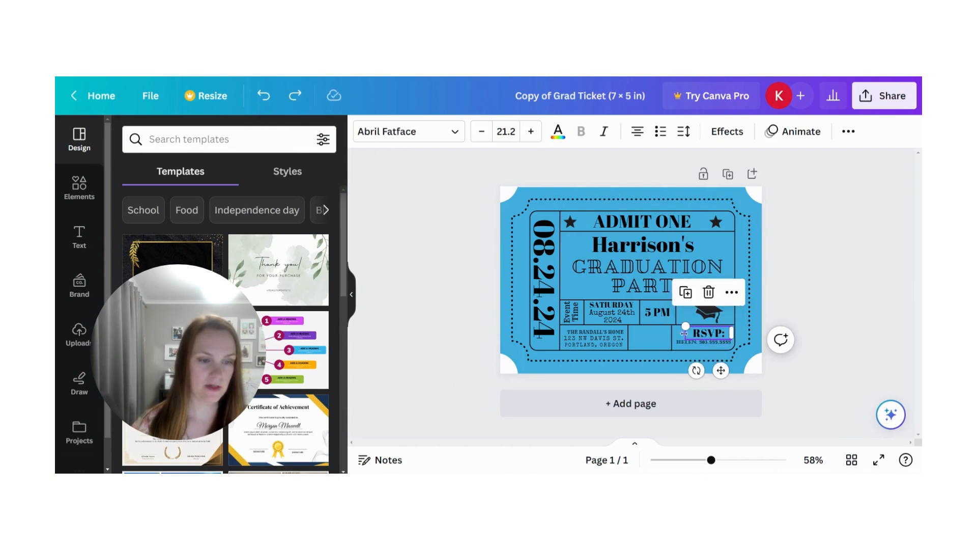
click(687, 335)
drag(686, 334, 677, 334)
drag(807, 412, 755, 346)
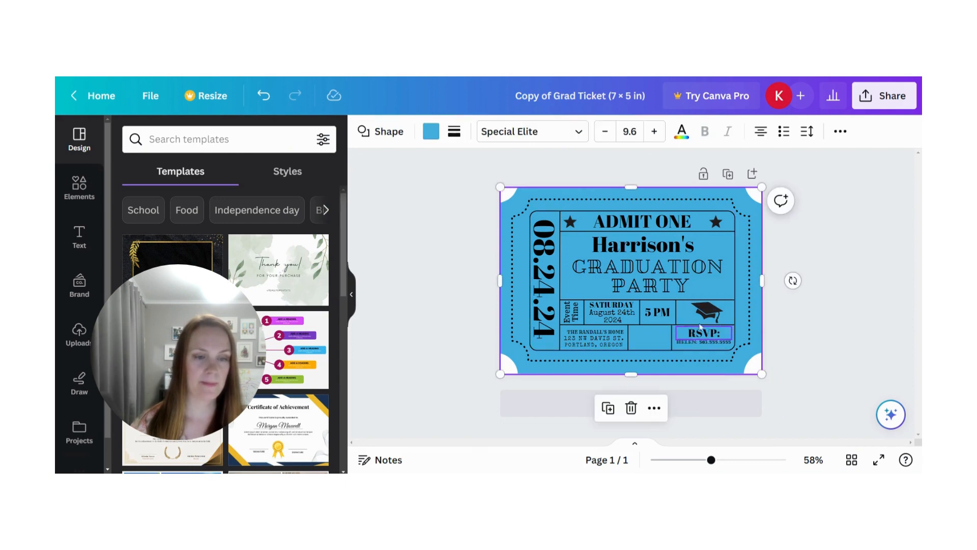
- Try the graduation cap in the empty cell beside RSVP, and return it to the cell above RSVP
drag(705, 311, 654, 338)
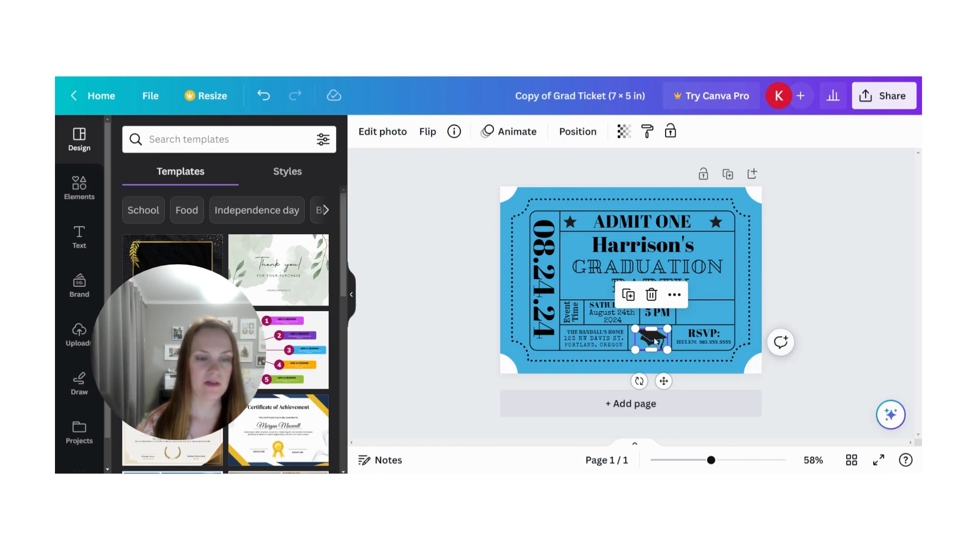
drag(654, 340, 712, 311)
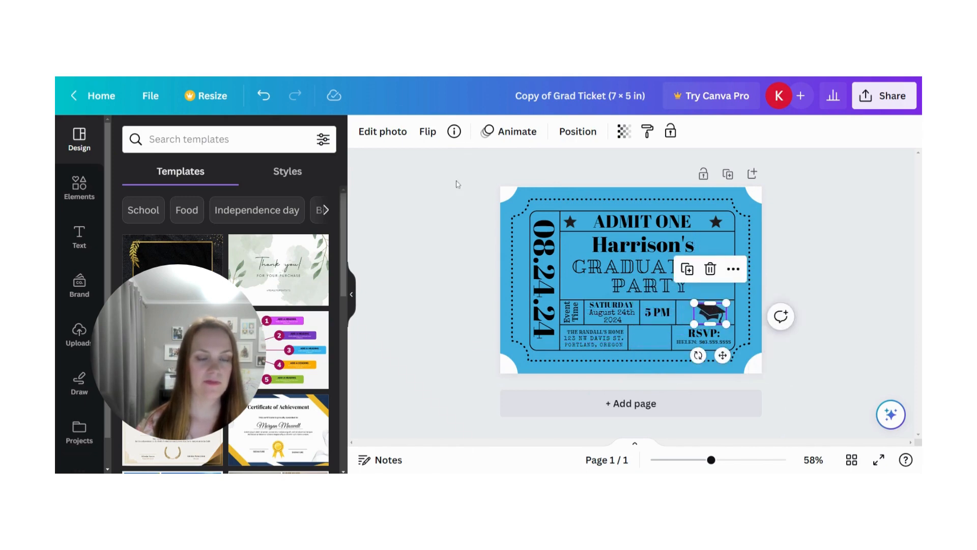
click(475, 262)
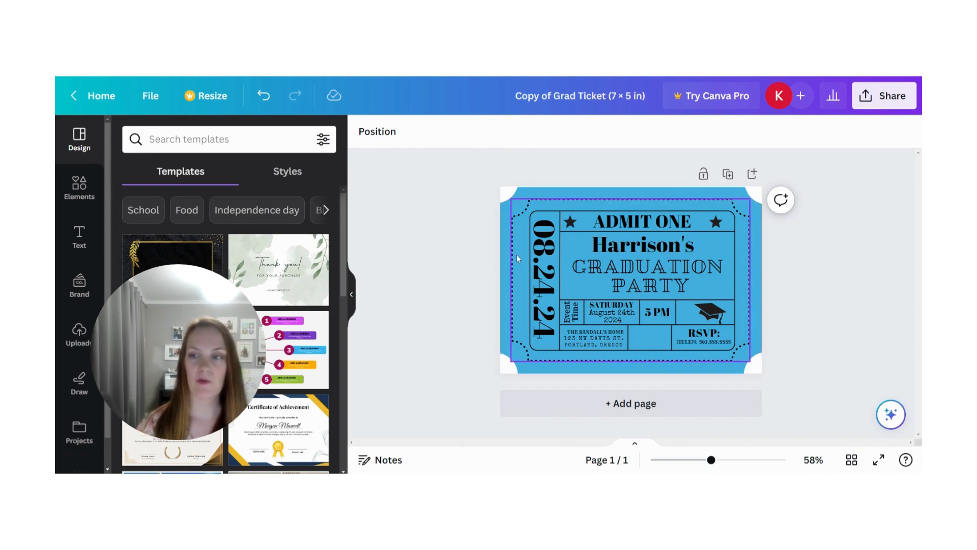
click(80, 237)
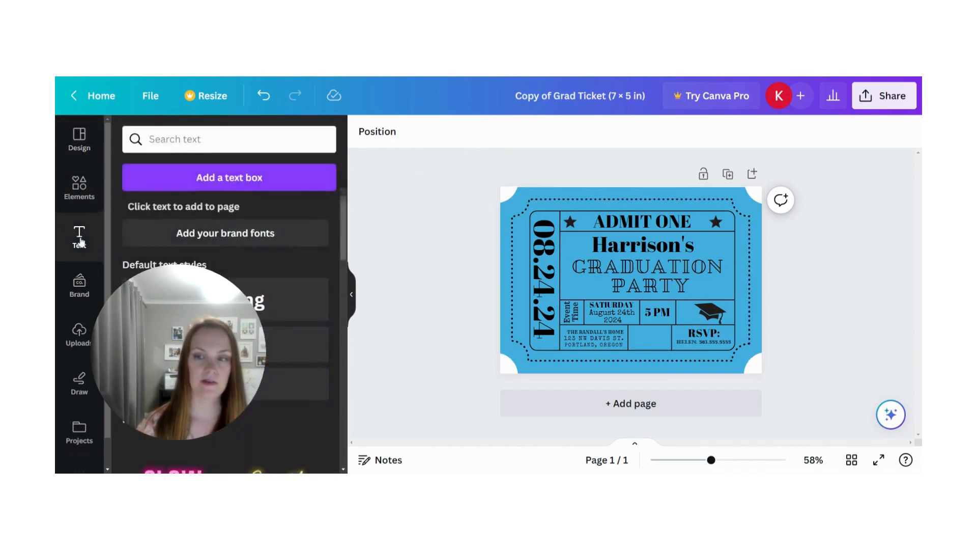
click(216, 178)
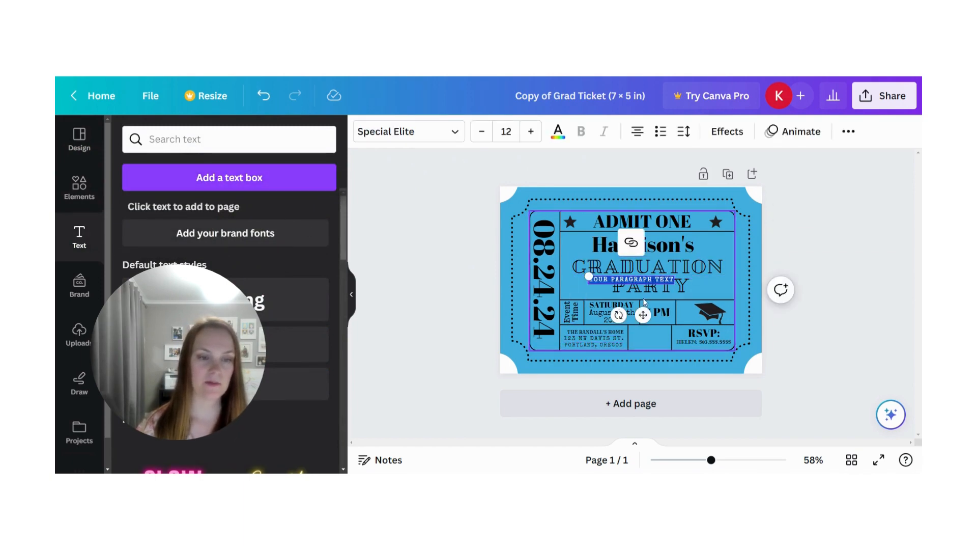
key(BackSpace)
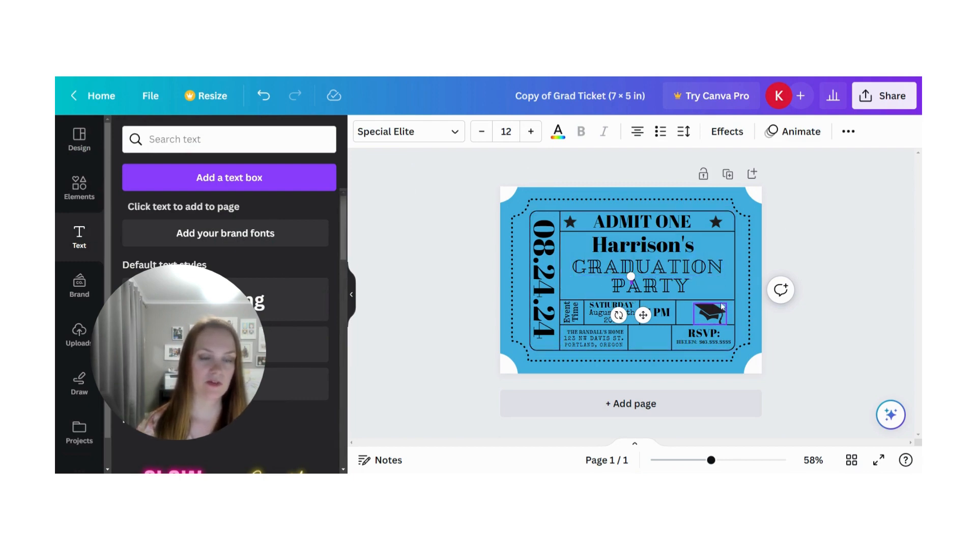
- Duplicate the PARTY text over the empty cell in the lower row and replace its wording with CLASS OF 2024 on two lines
click(682, 290)
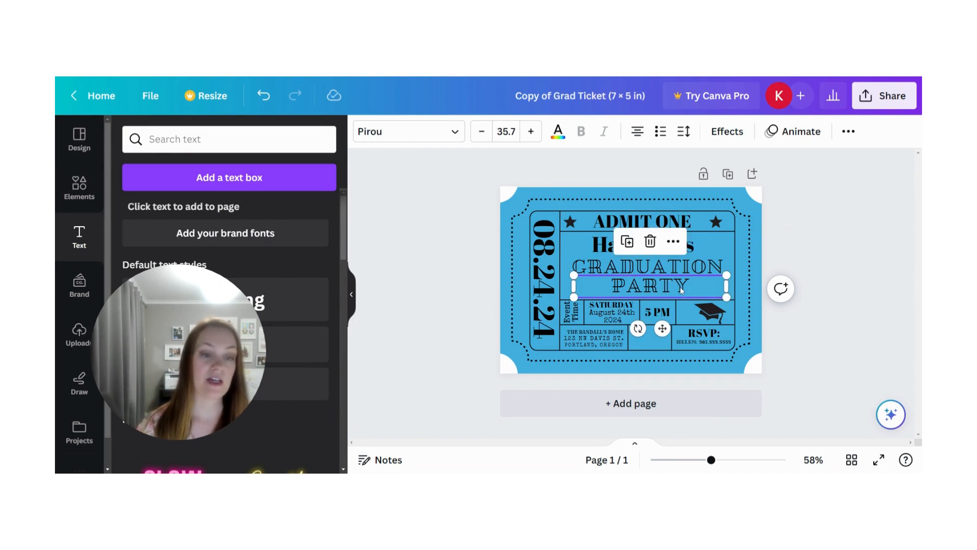
click(627, 241)
drag(656, 299, 654, 339)
double_click(658, 343)
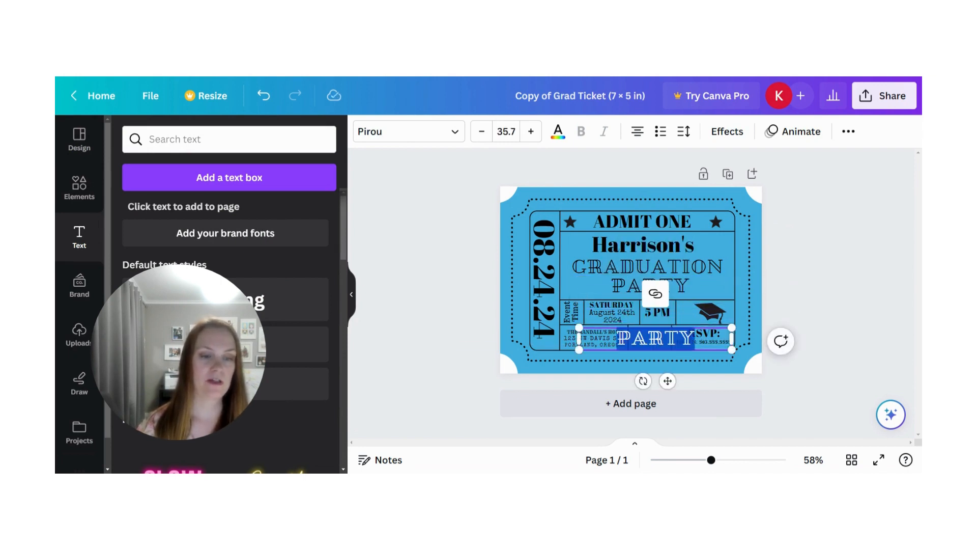
text(CLASS)
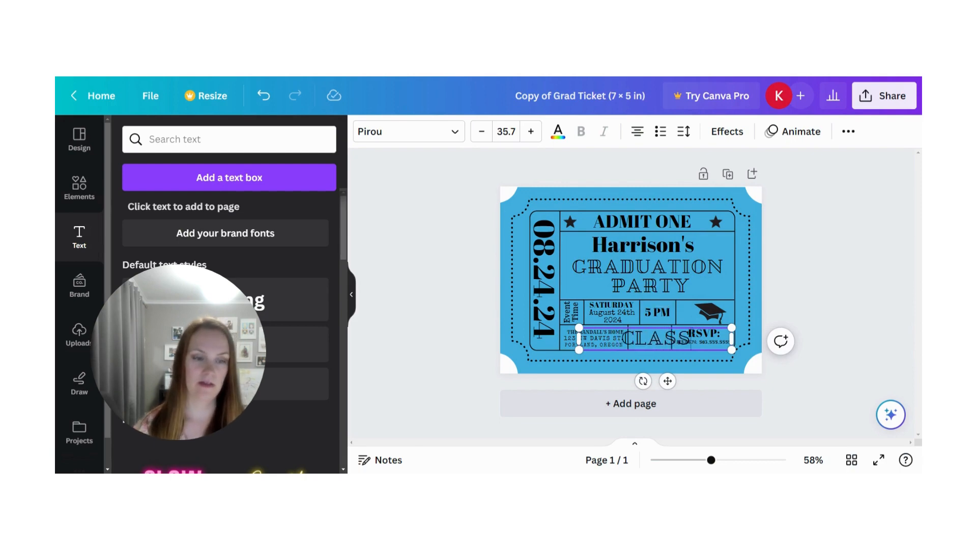
key(Return)
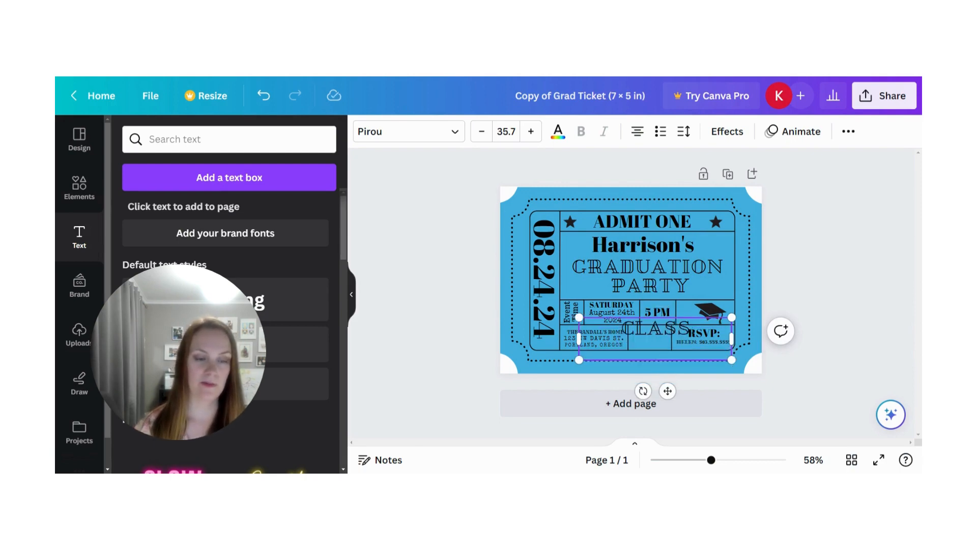
text(OF 202)
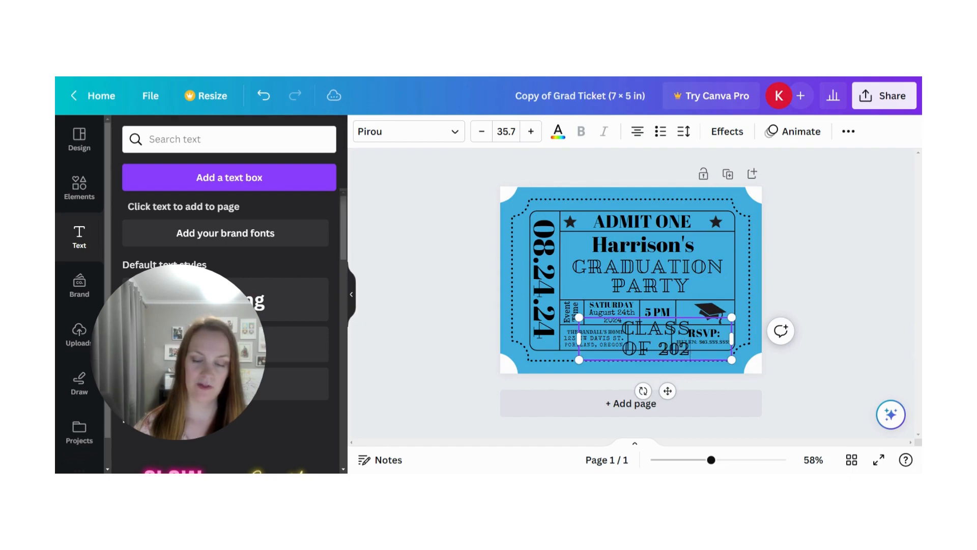
text(4)
- Reduce the entire CLASS OF 2024 text to size 15.7
key(shift+Left)
key(shift+Left)
key(shift+Left)
key(shift+Left)
key(shift+Left)
key(shift+Left)
key(shift+Left)
key(shift+Left)
key(shift+Left)
key(shift+Left)
key(shift+Left)
key(shift+Left)
key(shift+Left)
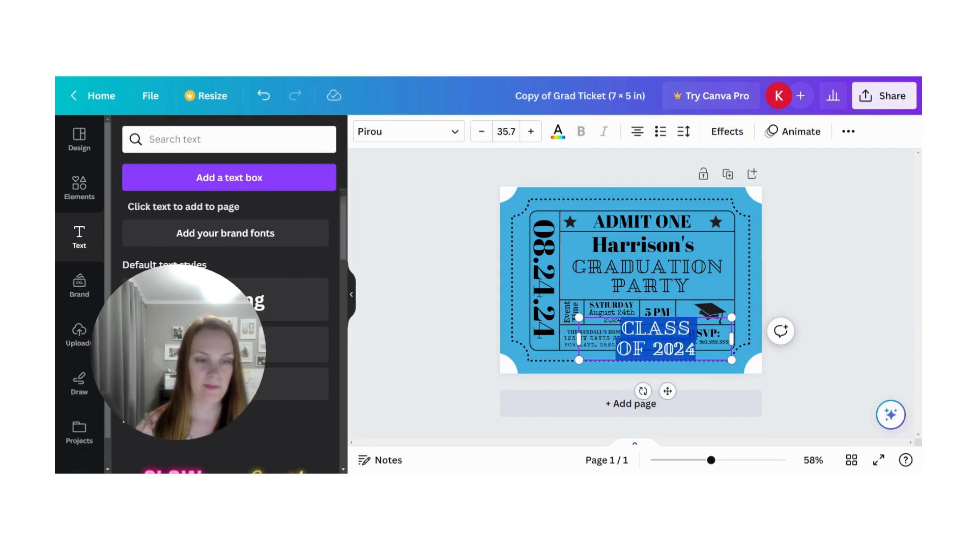
click(482, 131)
click(481, 132)
click(481, 131)
click(481, 131)
click(482, 131)
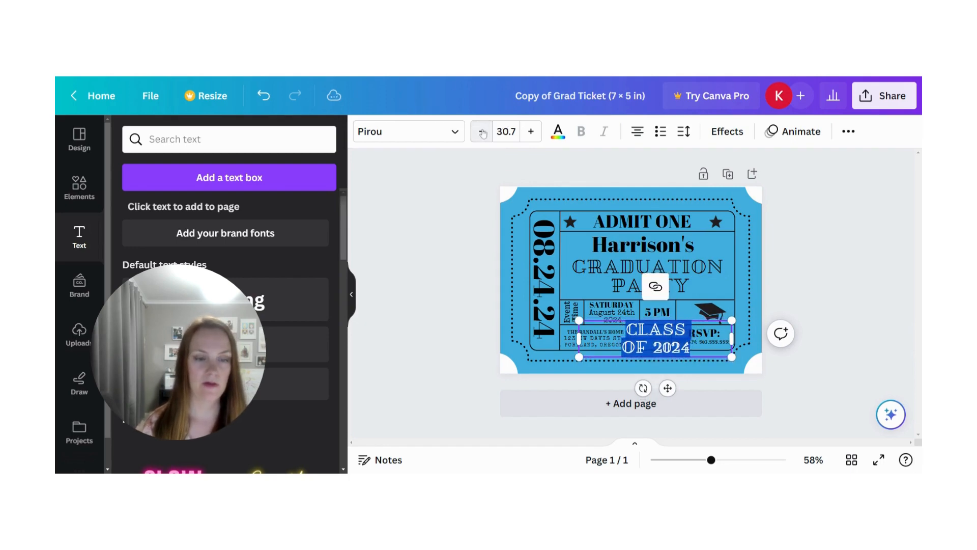
triple_click(482, 133)
click(483, 134)
triple_click(483, 133)
double_click(483, 133)
triple_click(483, 133)
double_click(483, 133)
click(483, 134)
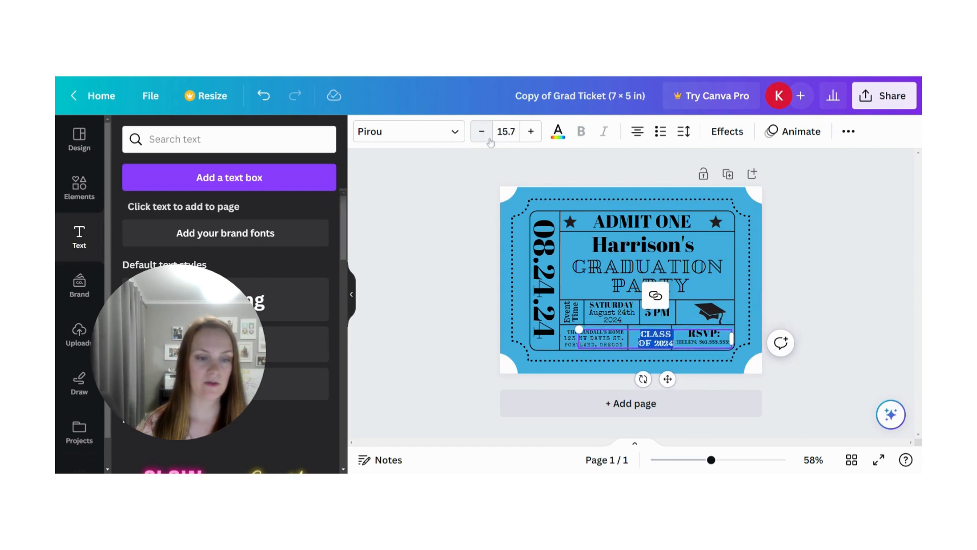
- Narrow the CLASS OF 2024 text box to its wording and center it in the cell between the address and RSVP
drag(578, 340, 689, 338)
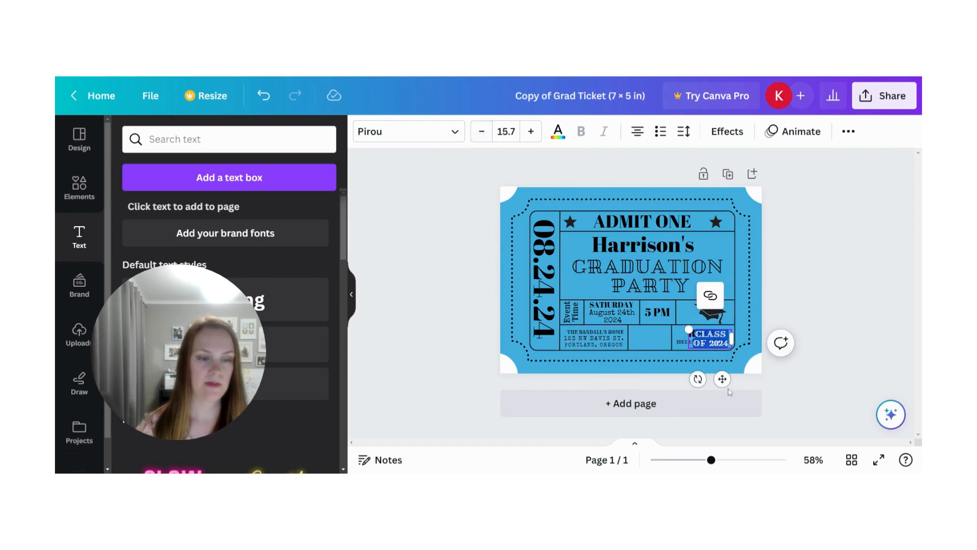
drag(722, 378, 665, 380)
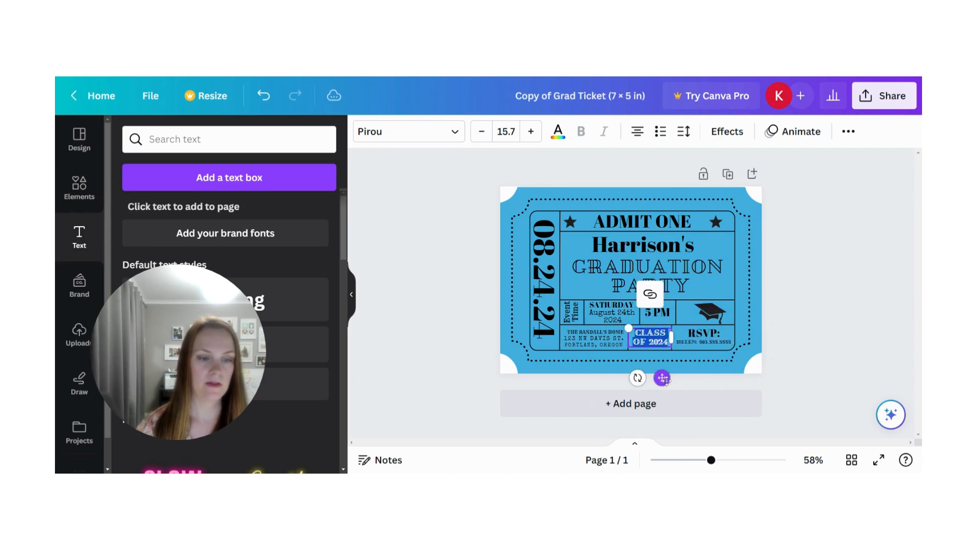
click(752, 371)
click(710, 372)
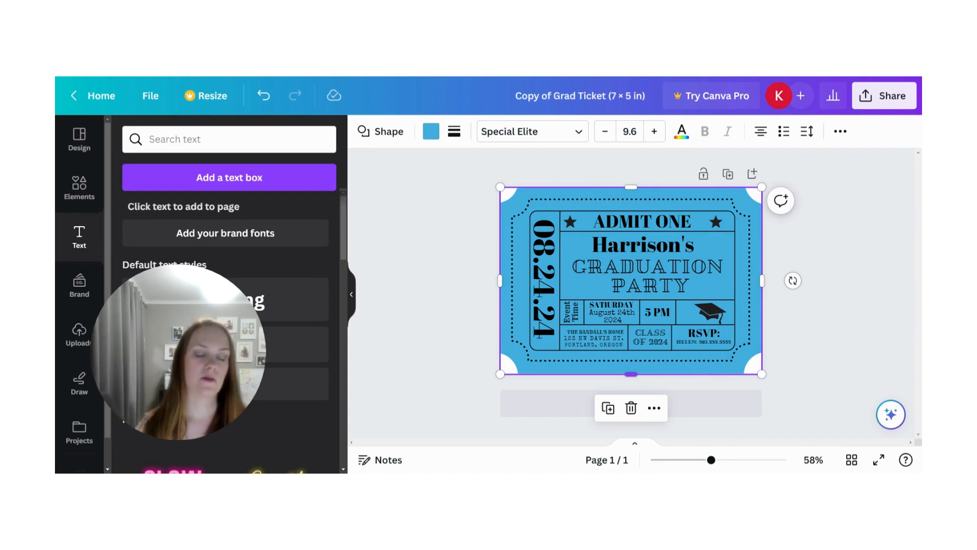
- Try removing the divider after 5 PM and widening the 5 PM text box across the space, and undo these changes
click(677, 321)
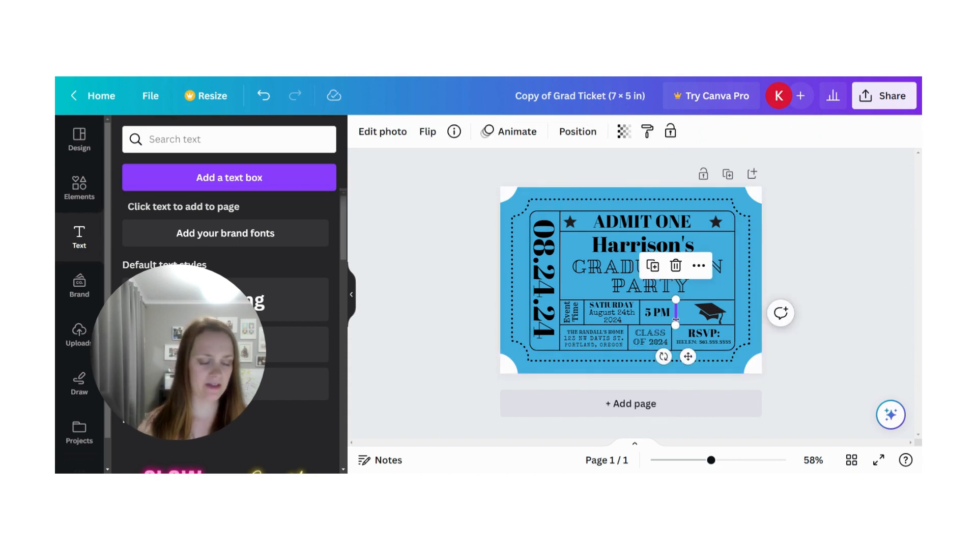
key(Delete)
click(657, 311)
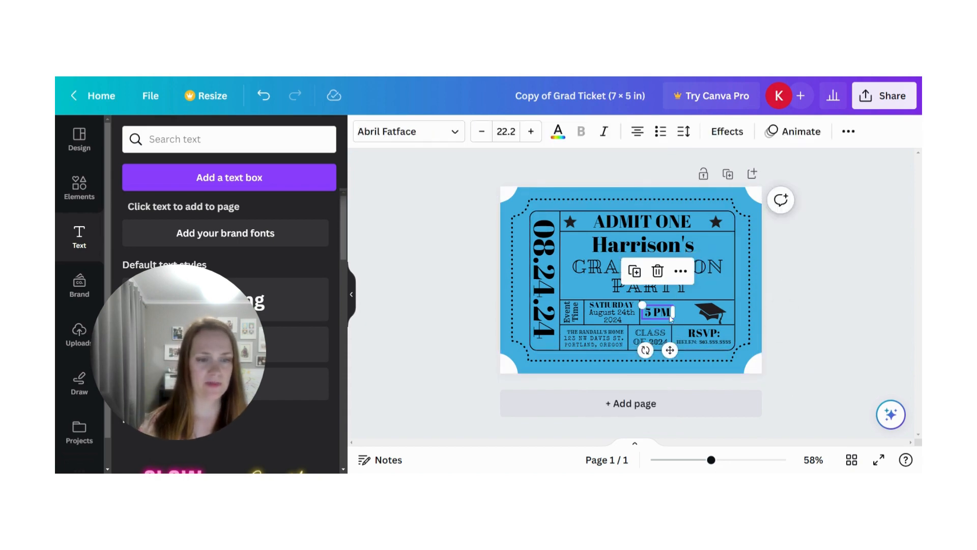
drag(672, 312, 732, 314)
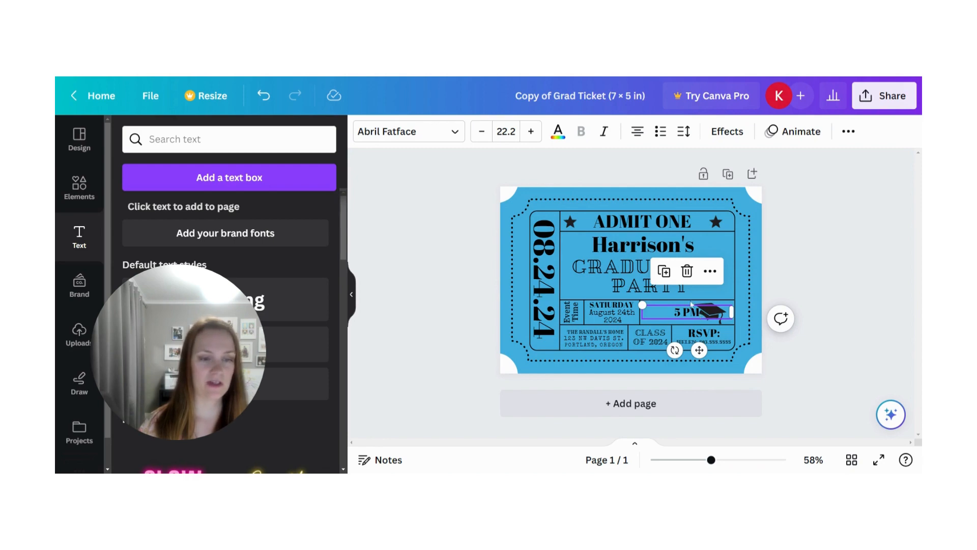
click(263, 95)
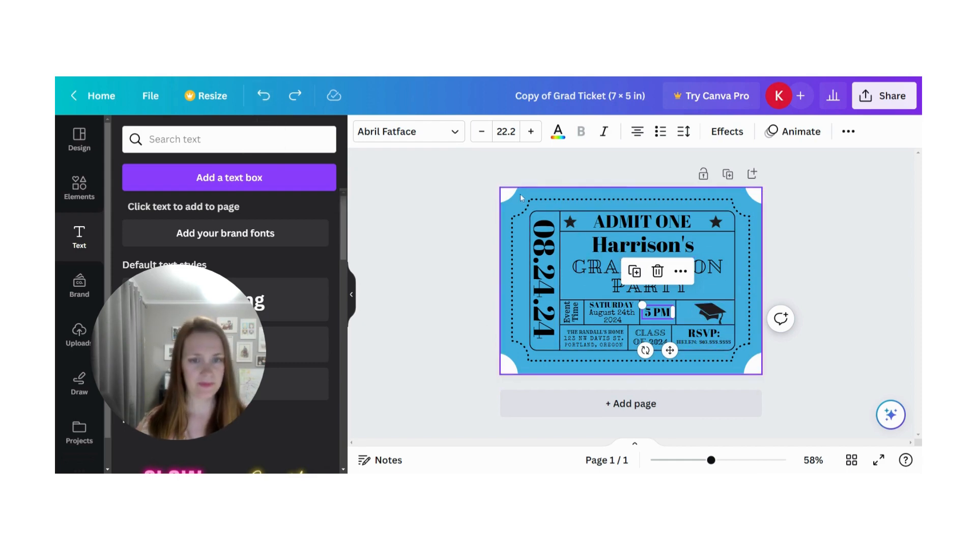
click(748, 344)
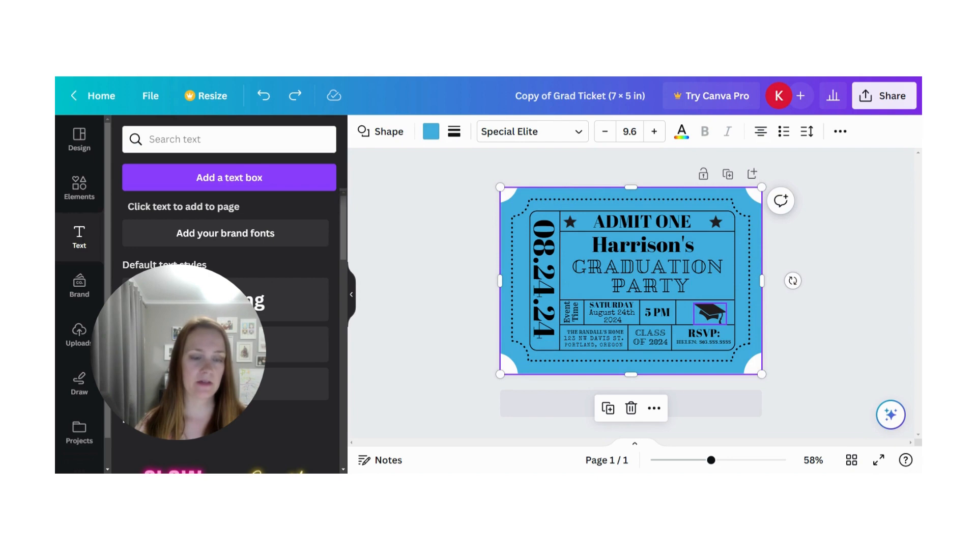
- Delete the graduation cap from the ticket and search the graphic elements for baseball
click(711, 318)
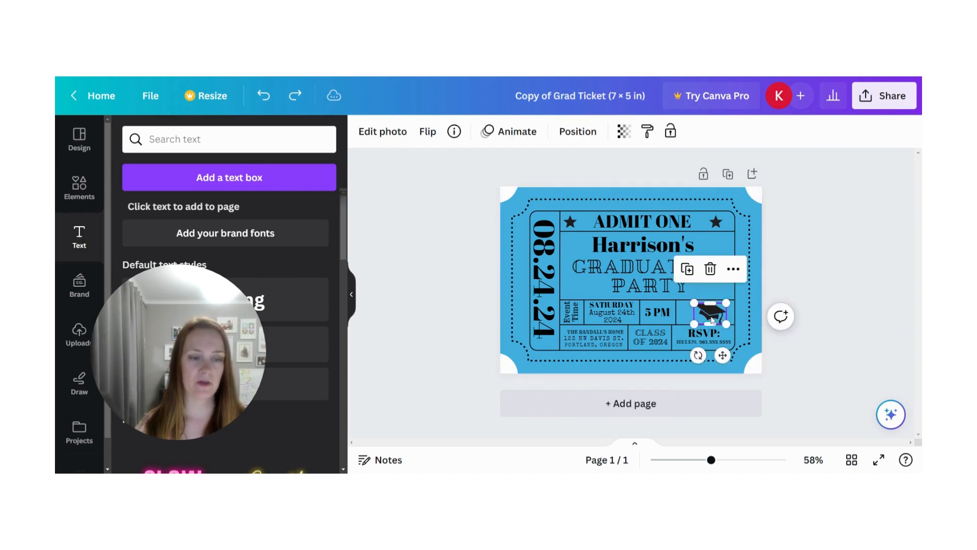
click(712, 270)
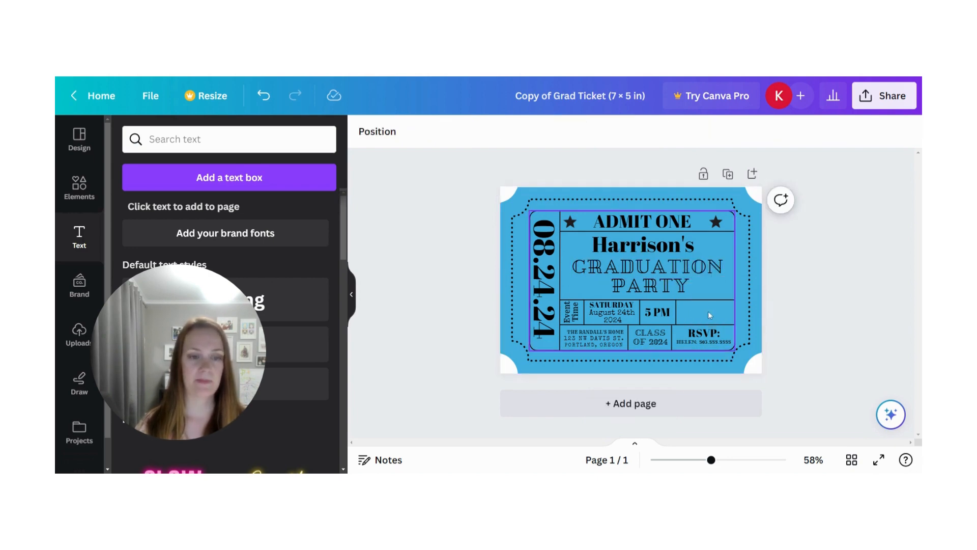
click(77, 178)
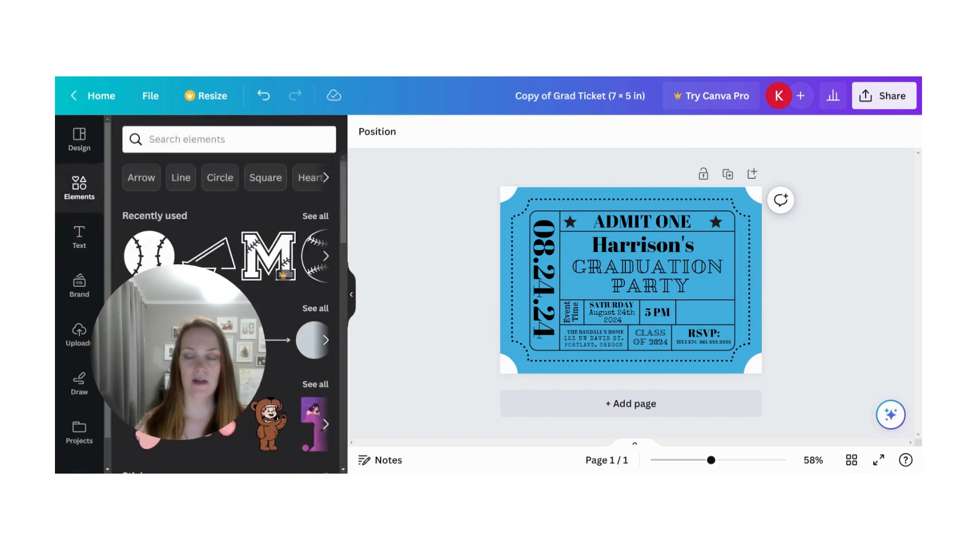
click(178, 139)
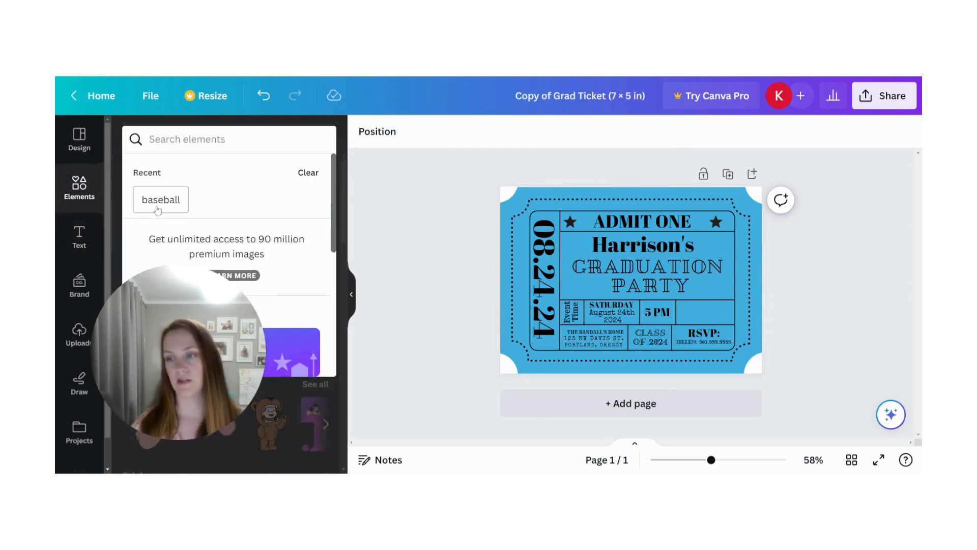
click(159, 208)
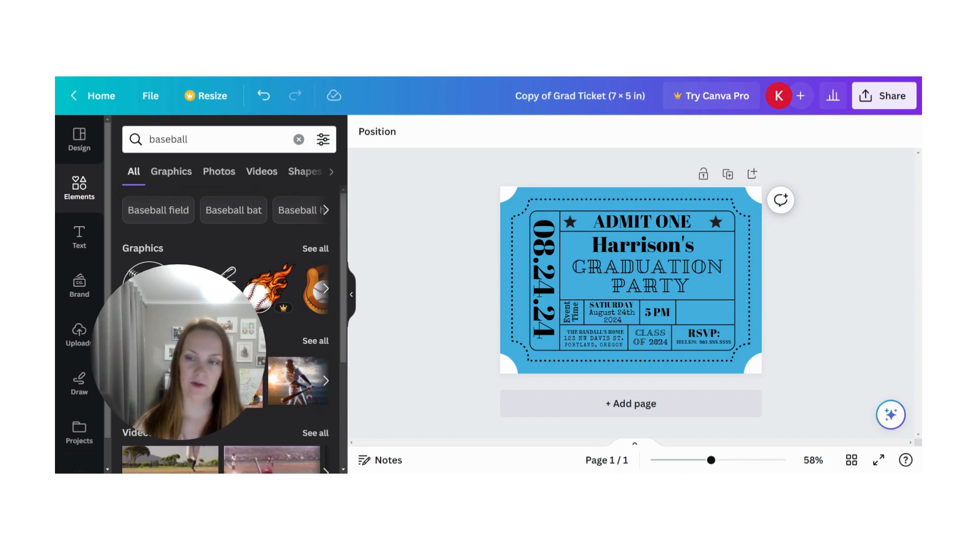
click(311, 250)
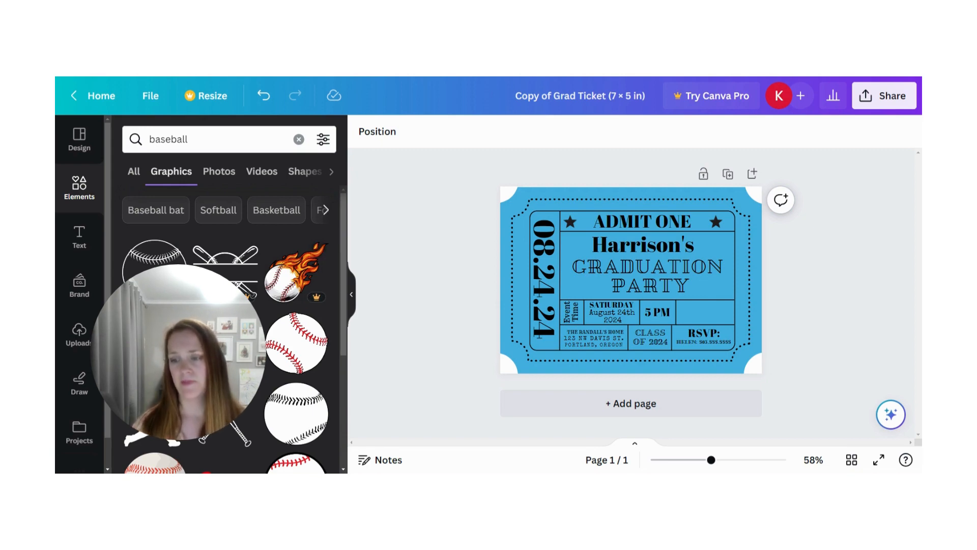
- Add an outlined baseball graphic from the results and shrink it to fit the far right end of the empty cell above RSVP
scroll(229, 331, down, 1)
scroll(229, 330, up, 1)
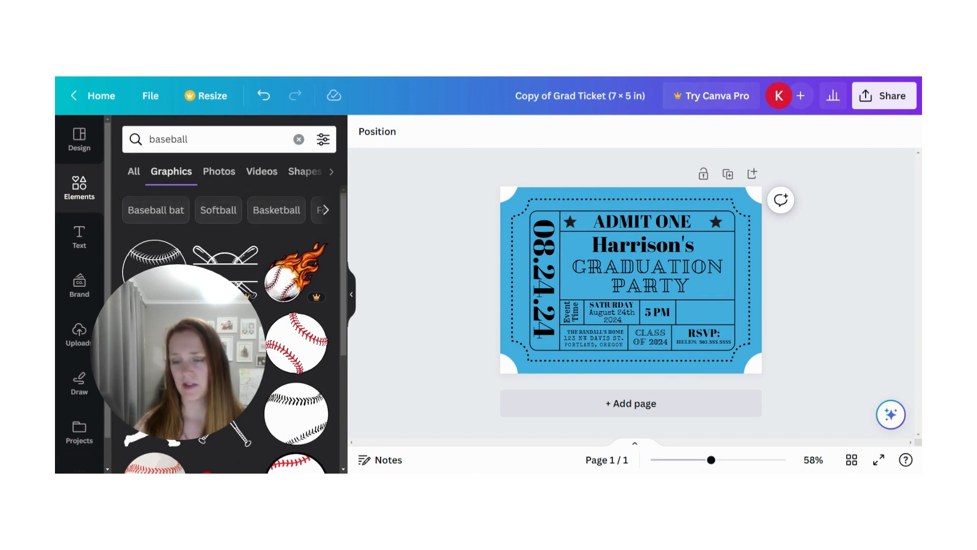
scroll(226, 331, down, 10)
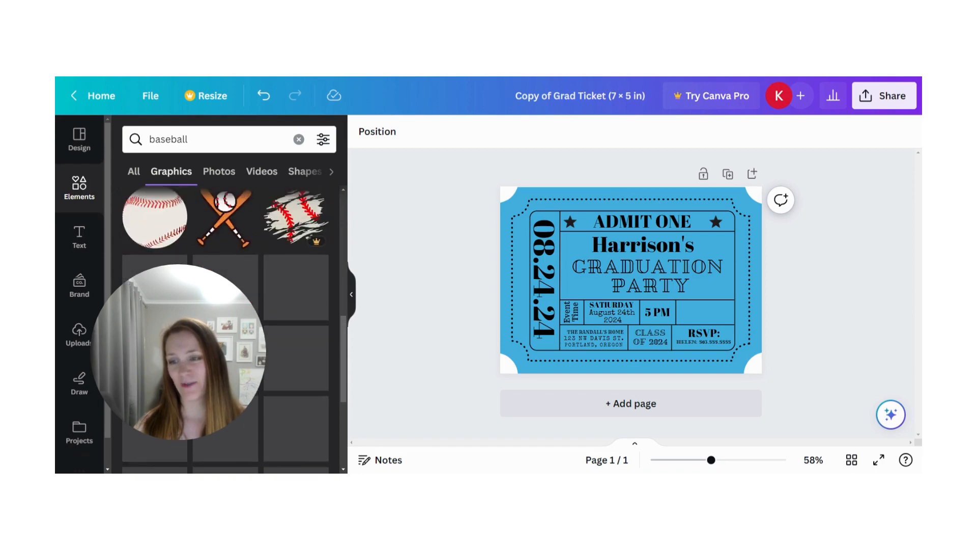
scroll(229, 331, down, 5)
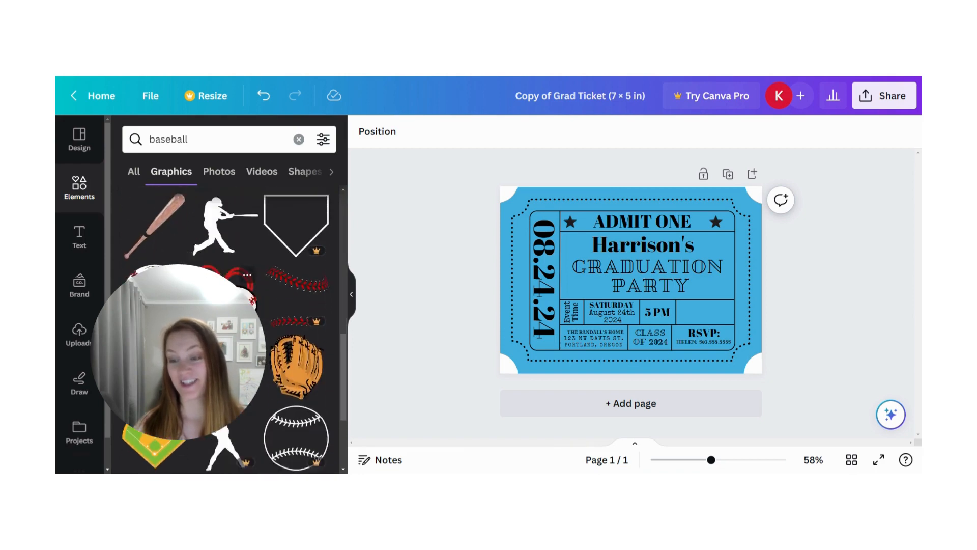
scroll(226, 330, down, 3)
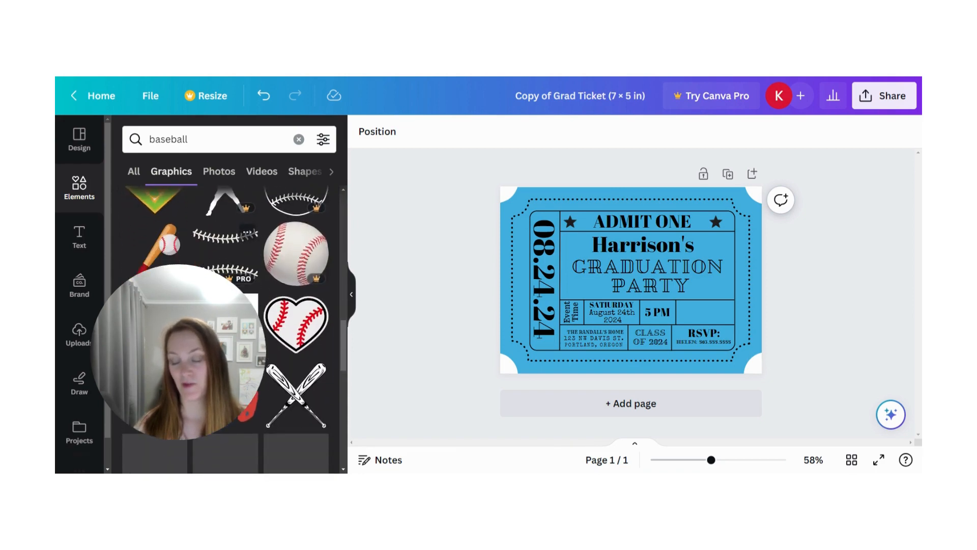
drag(298, 313, 685, 300)
drag(646, 261, 712, 302)
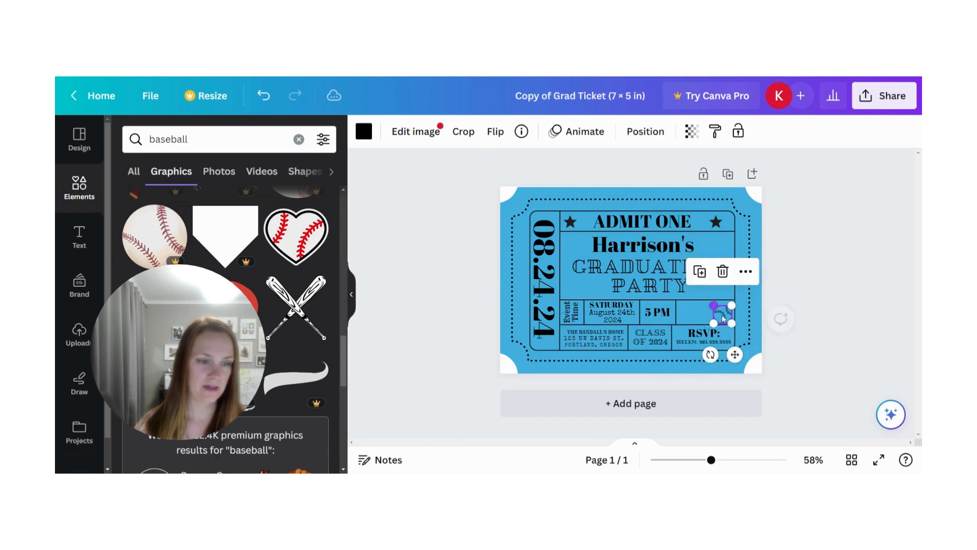
- Move the divider after 5 PM right, close to the baseball, and widen the 5 PM text box to fill its enlarged cell
click(676, 308)
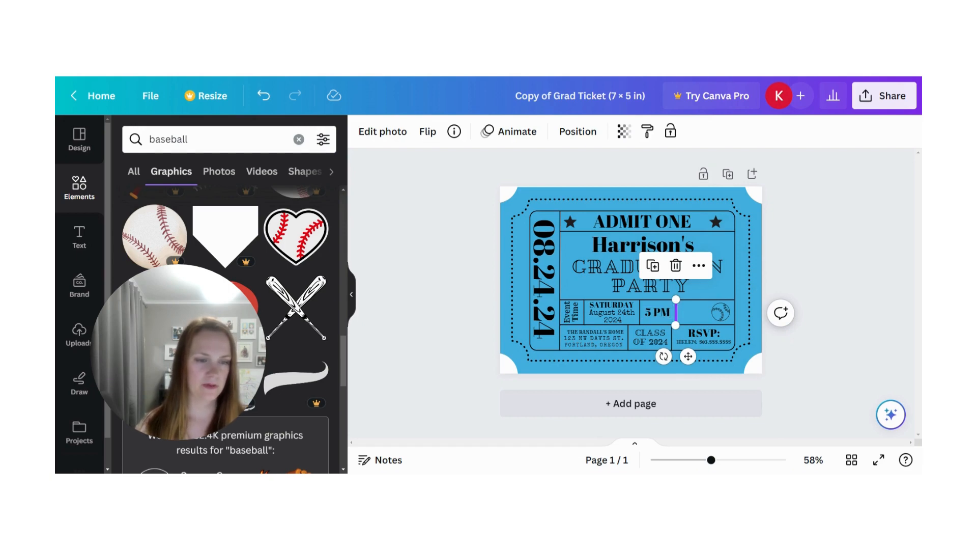
drag(676, 311, 706, 313)
click(654, 316)
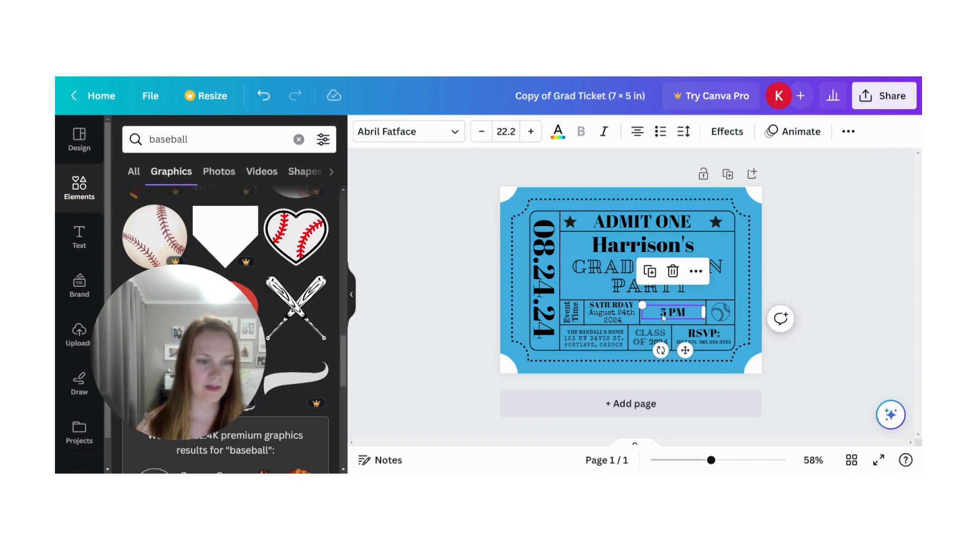
- Change the event time text to 5:00 PM
click(668, 316)
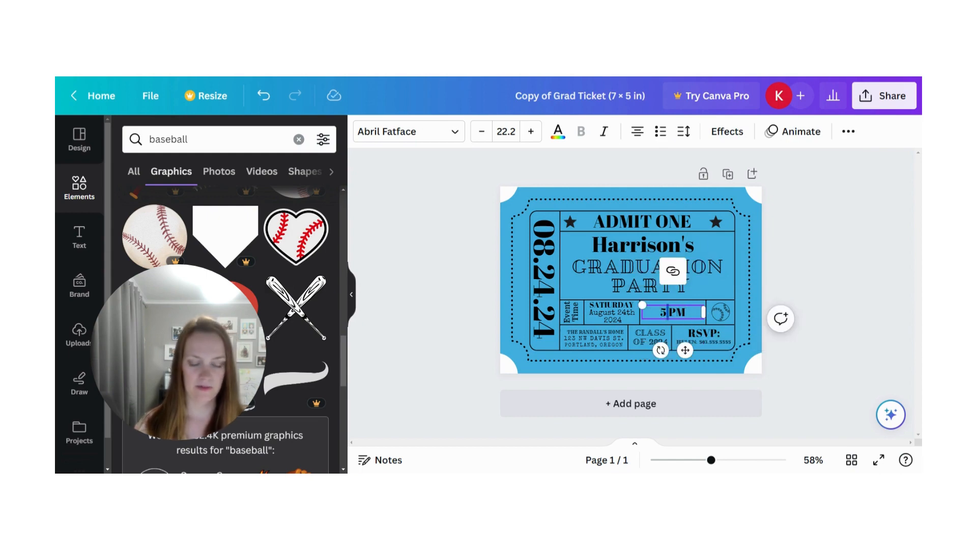
text(:0)
key(BackSpace)
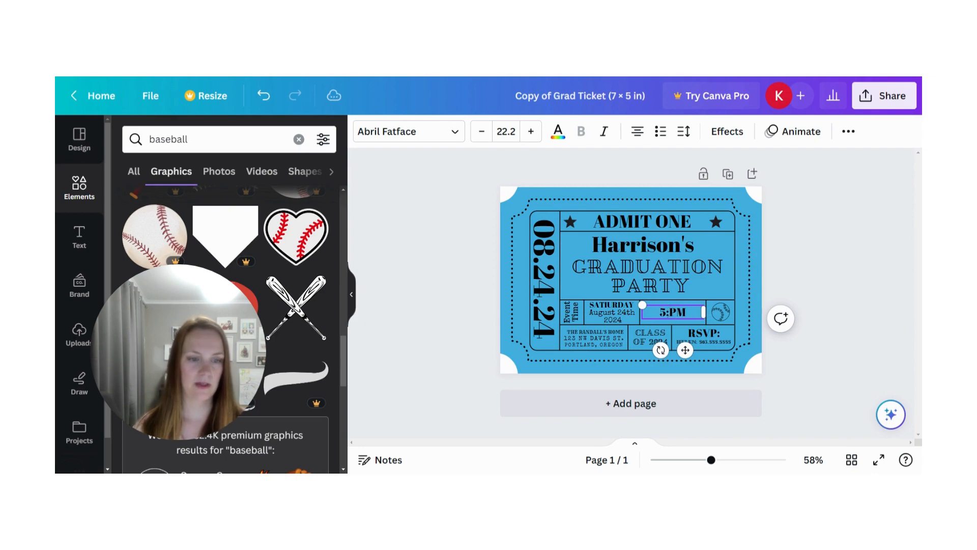
text(00)
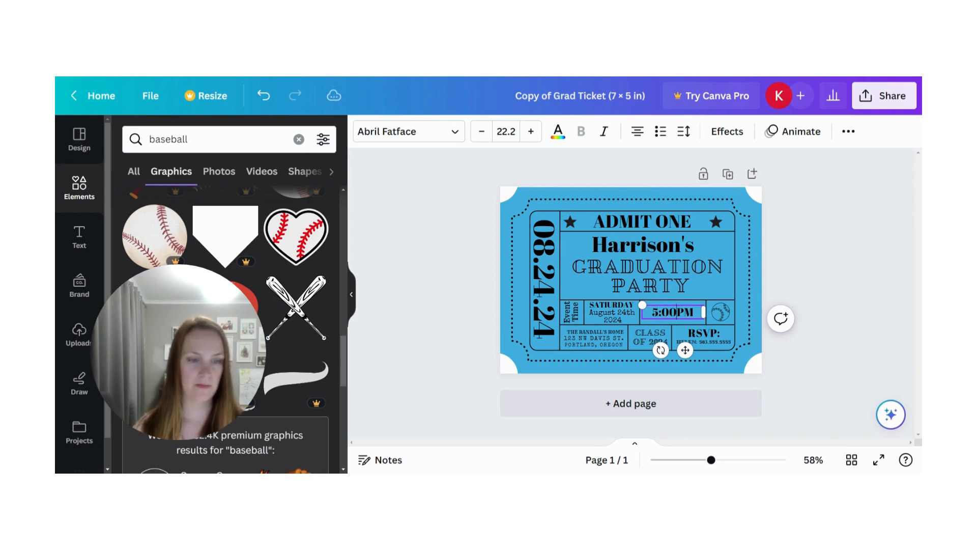
click(627, 371)
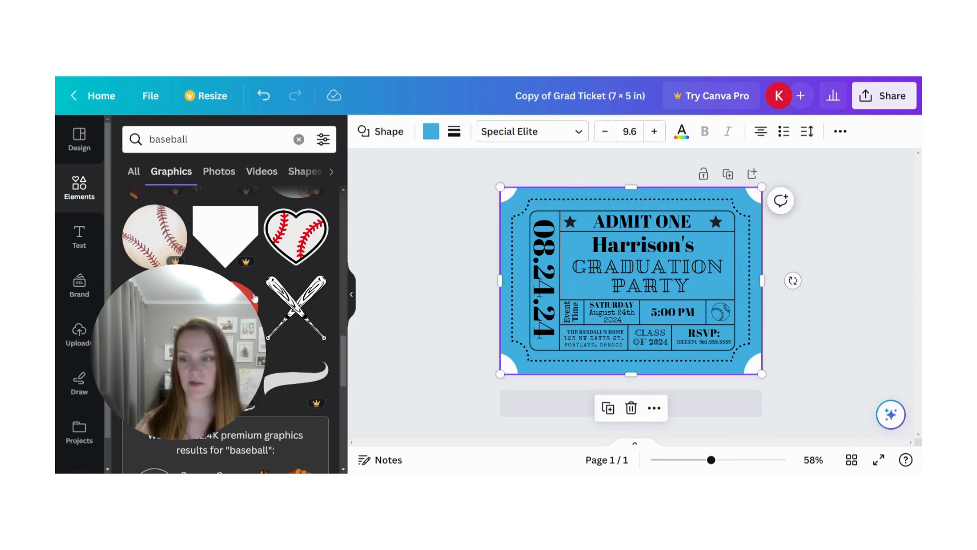
- Search the graphics for cheerleading and look through the results for a suitable alternative ticket graphic
scroll(250, 301, down, 3)
scroll(250, 300, up, 4)
double_click(169, 139)
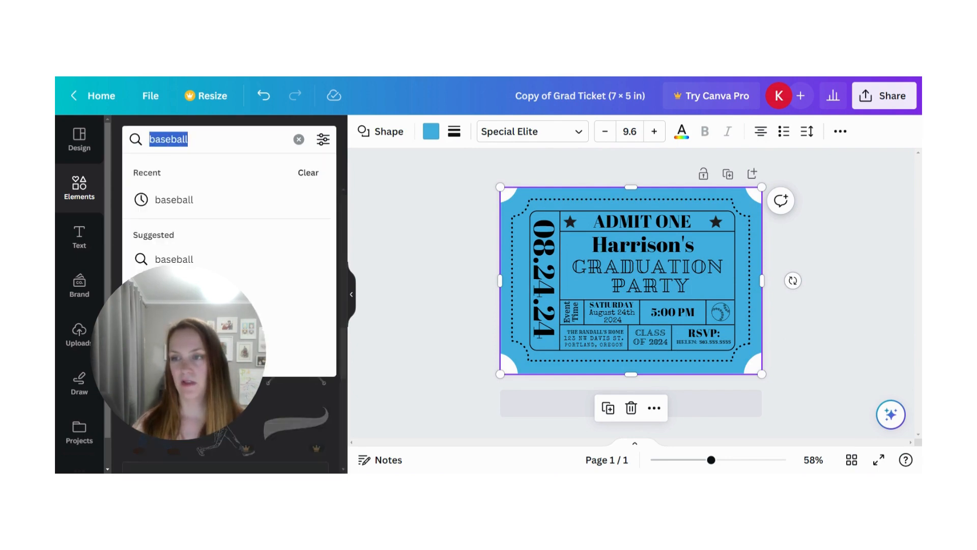
text(chee)
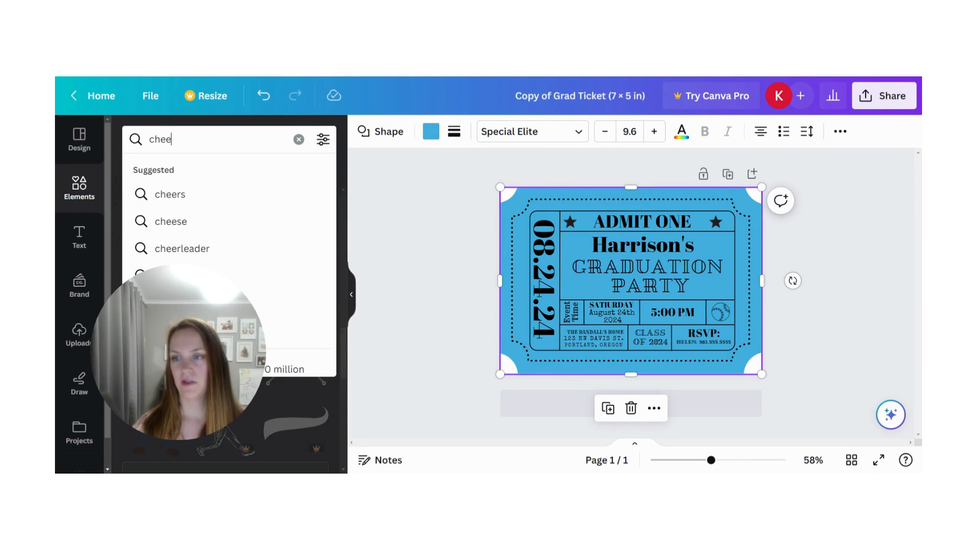
text(rleading)
key(Return)
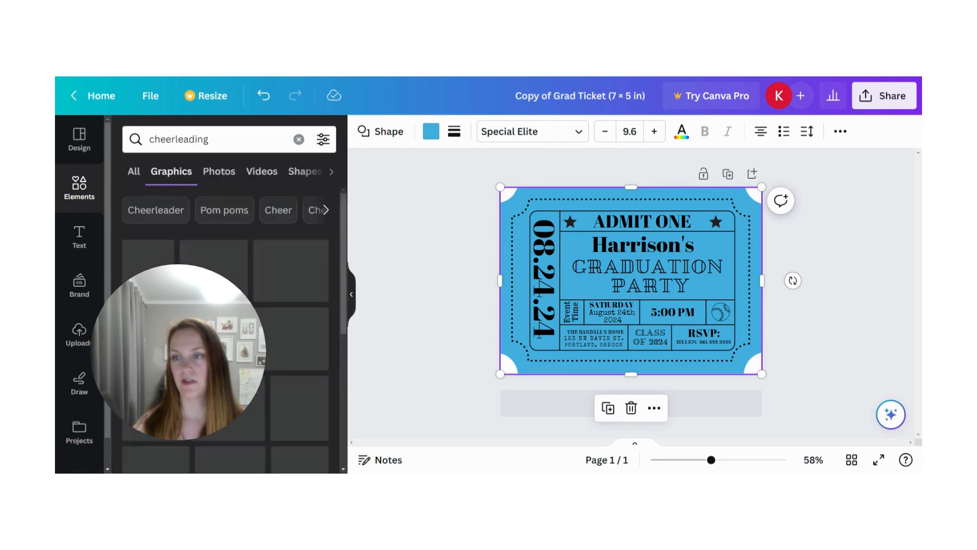
scroll(303, 269, down, 3)
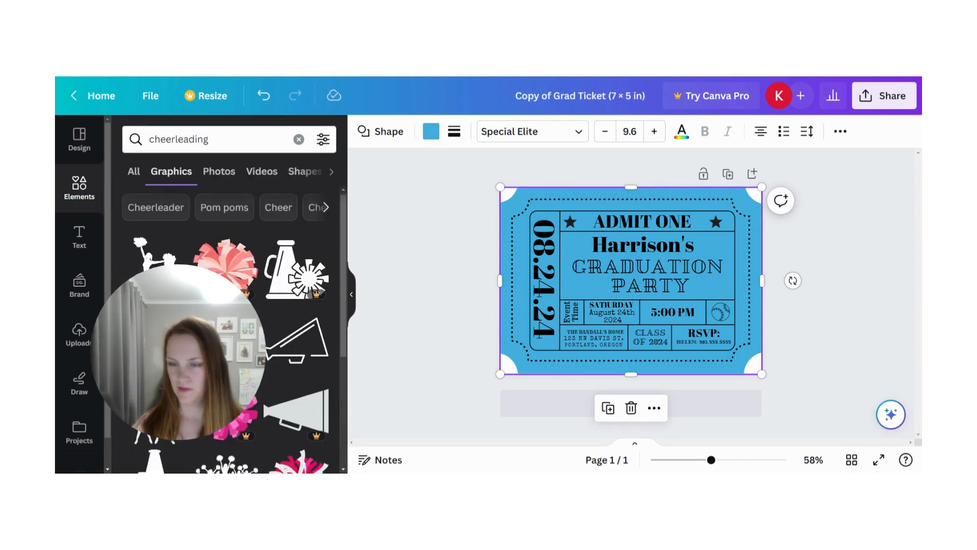
scroll(301, 267, down, 3)
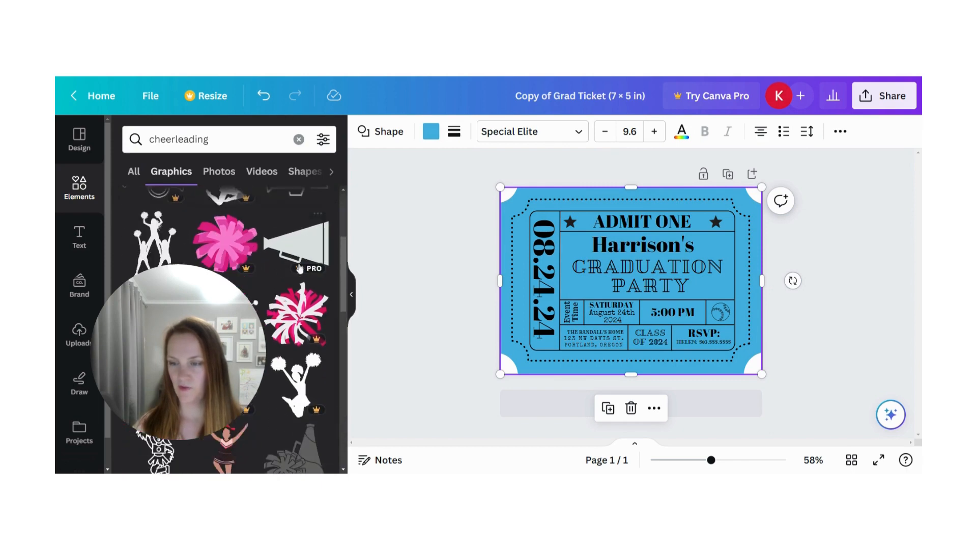
scroll(297, 326, down, 10)
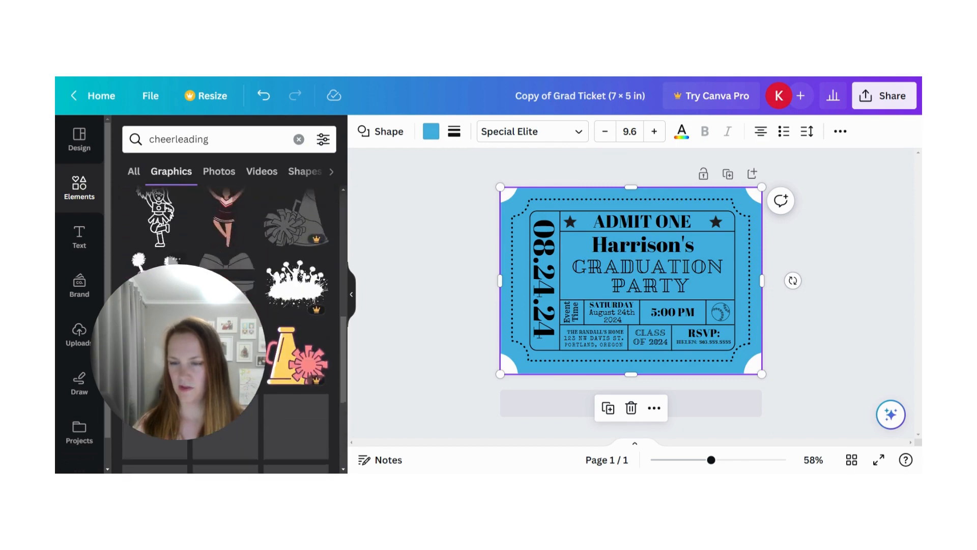
scroll(226, 326, down, 10)
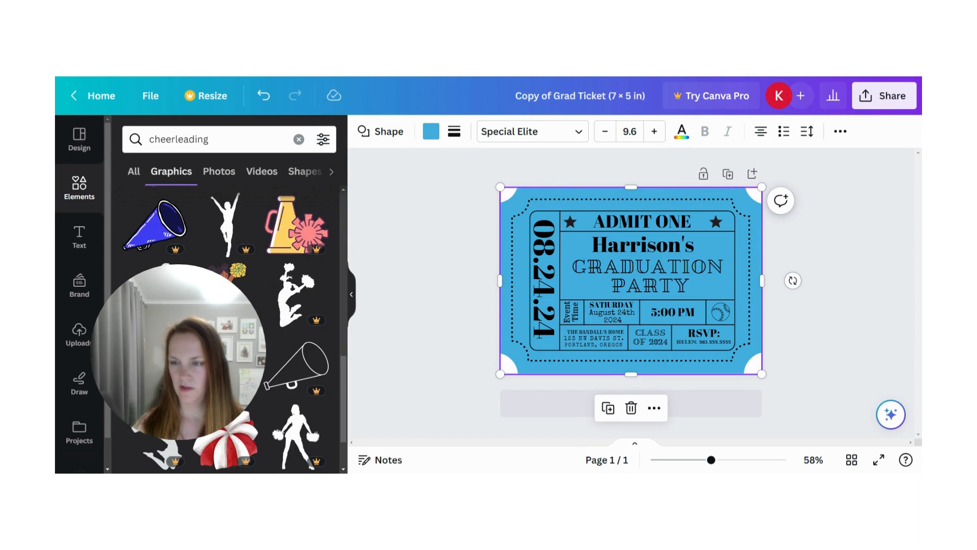
scroll(226, 325, down, 10)
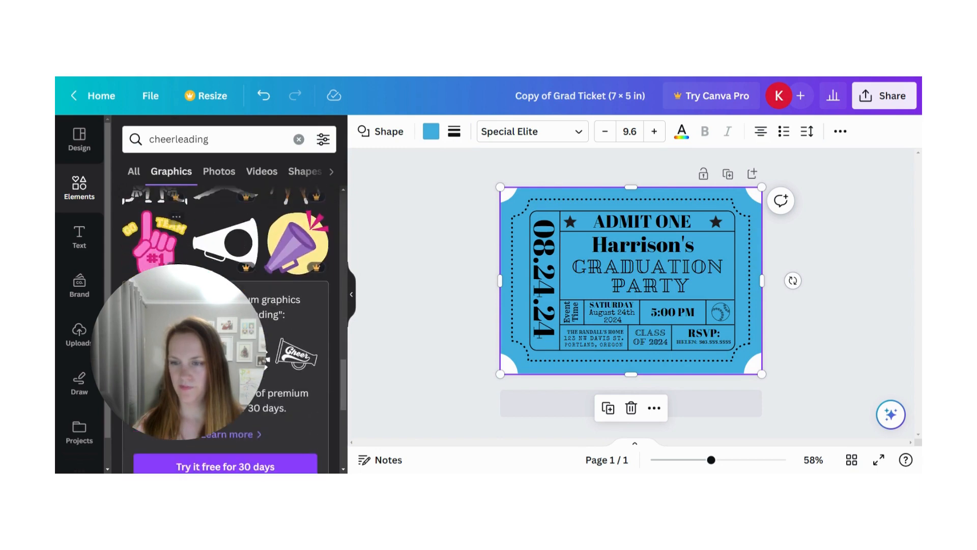
scroll(334, 313, down, 4)
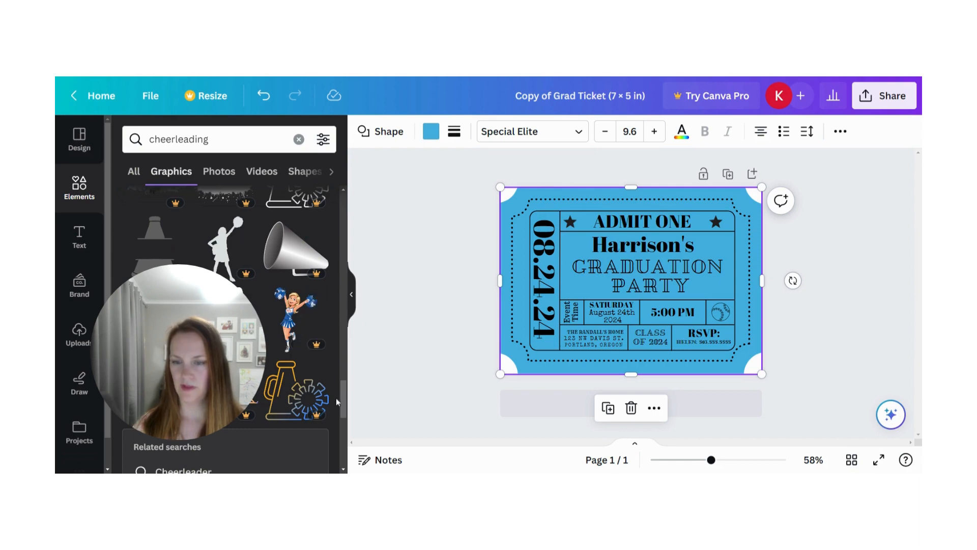
drag(343, 400, 374, 181)
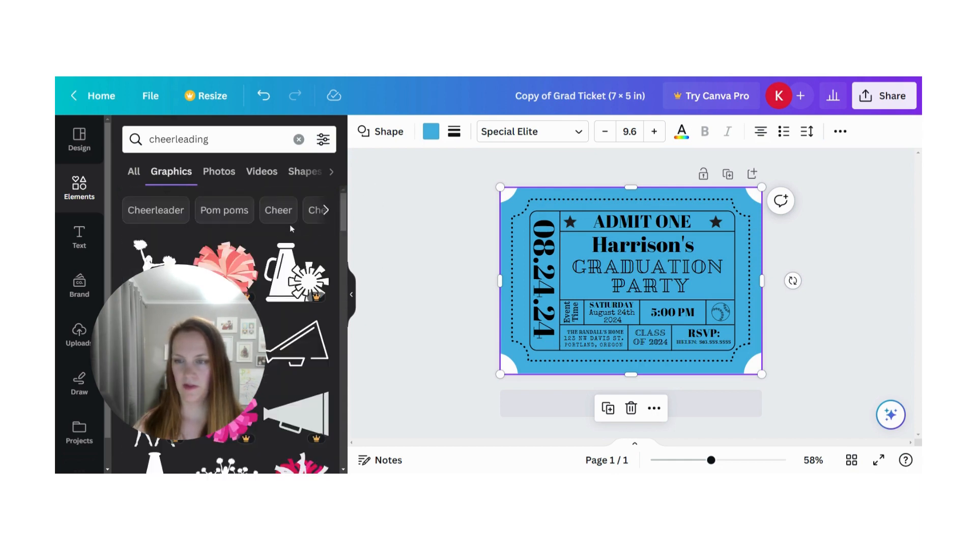
- Replace the baseball with the outlined megaphone graphic, shrunk to fit the cell beside the event time
drag(294, 351, 618, 305)
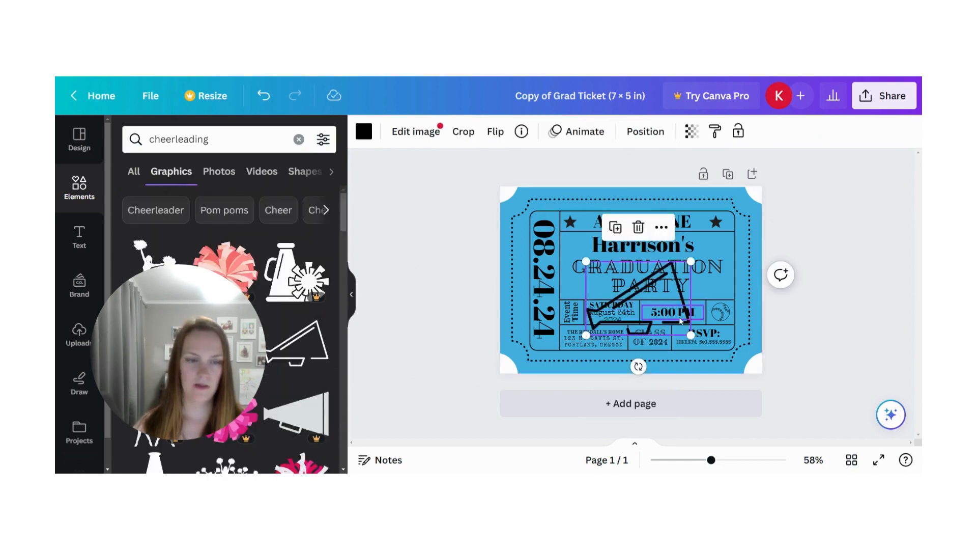
click(720, 313)
click(650, 313)
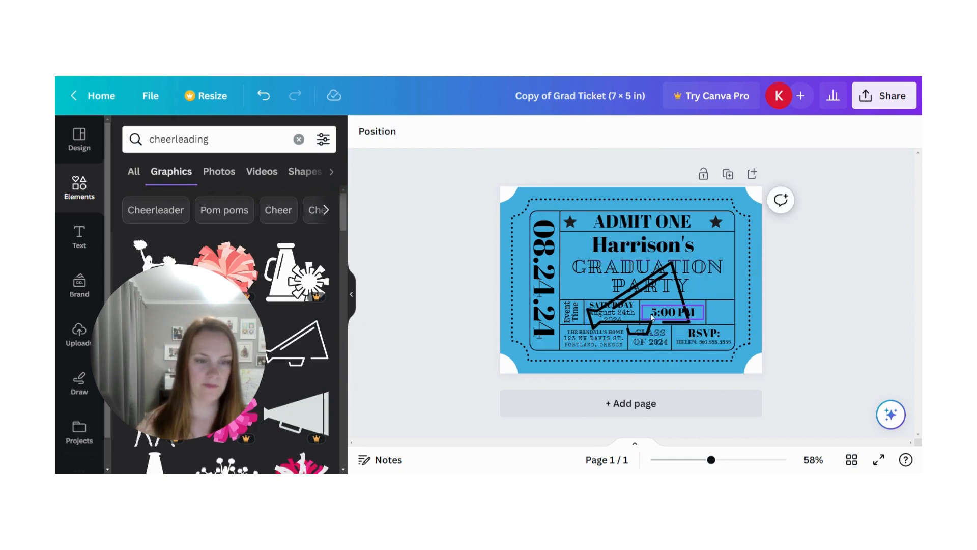
click(636, 307)
drag(585, 261, 714, 312)
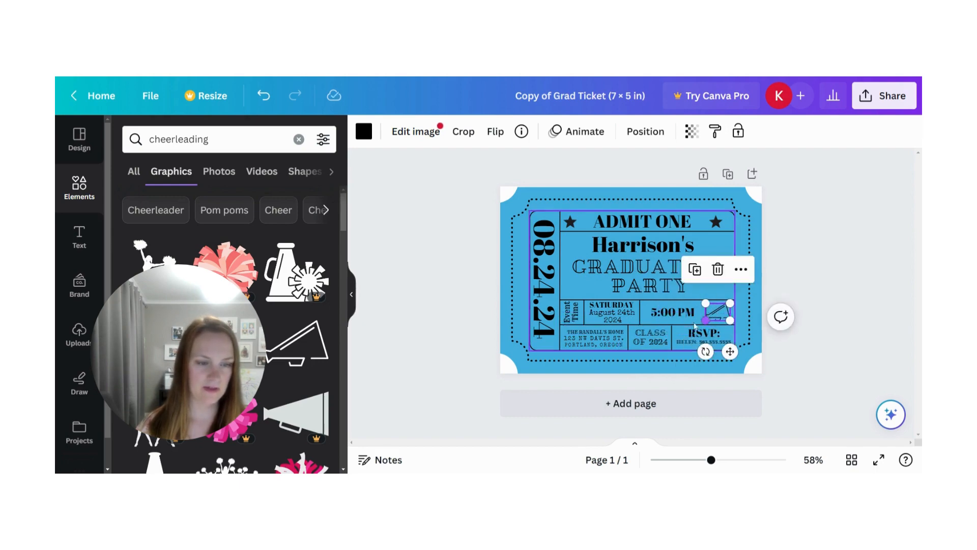
- Narrow the 5:00 PM text box from its right side and shift the megaphone right, clear of the divider
click(681, 313)
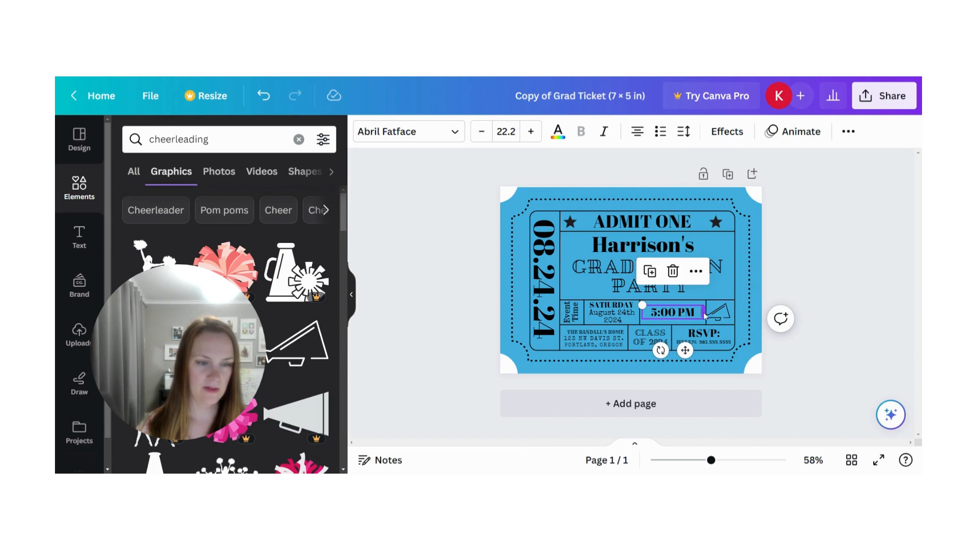
drag(704, 313, 695, 313)
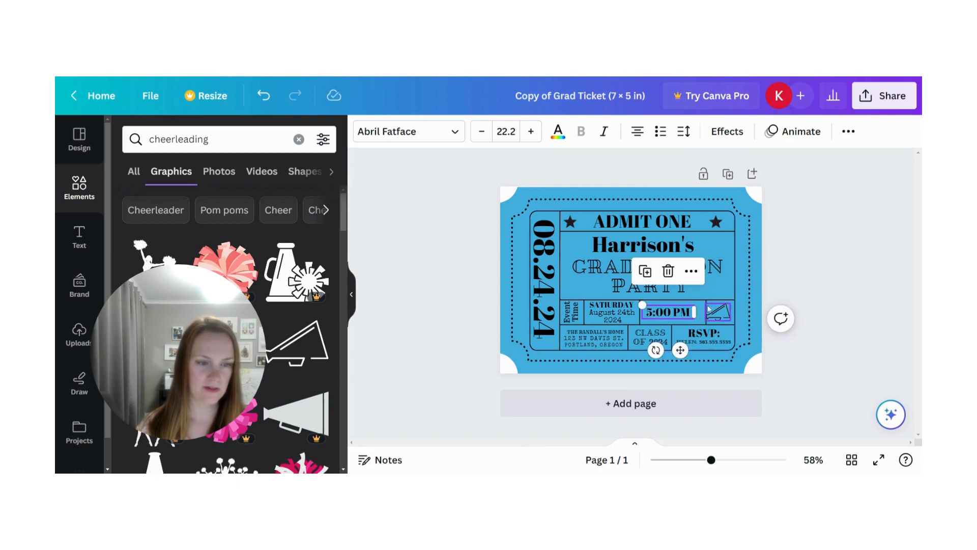
click(708, 313)
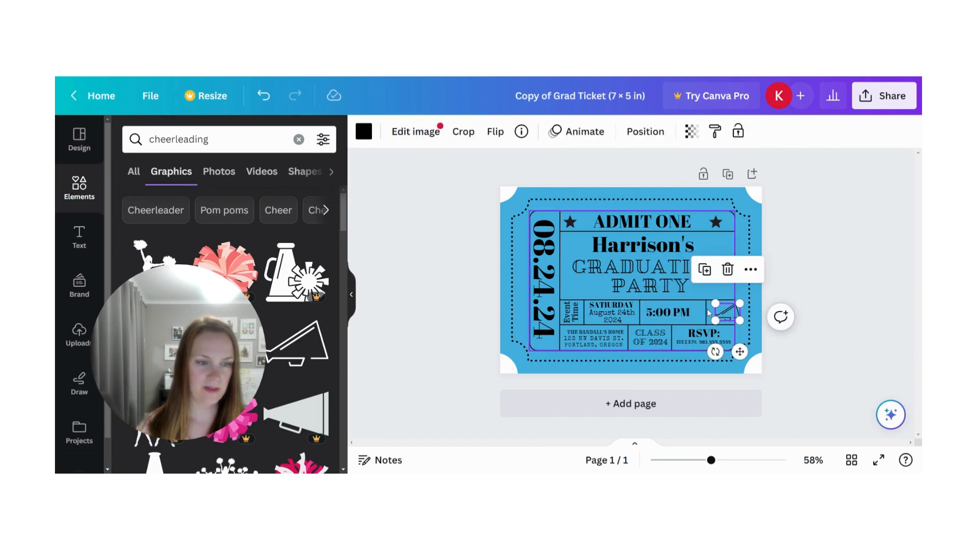
- Nudge the divider after 5:00 PM left, close to the narrowed text box, and center the megaphone in its widened cell
click(707, 315)
key(Left)
key(Left)
key(Left)
key(Left)
key(Left)
key(Left)
key(Left)
key(Left)
key(Left)
key(Left)
key(Left)
key(Left)
key(Left)
key(Left)
key(Left)
key(Left)
key(Left)
key(Left)
key(Left)
key(Left)
key(Left)
key(Left)
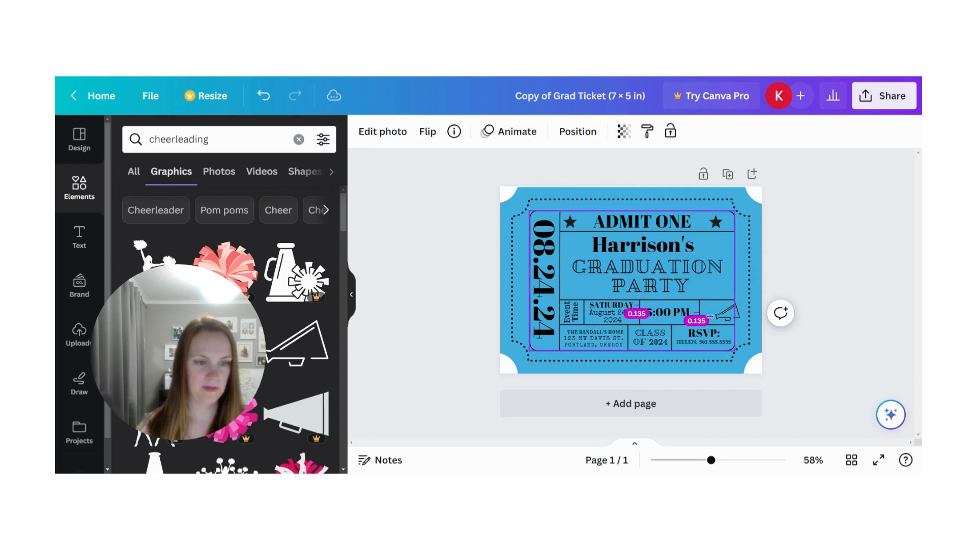
drag(725, 310, 715, 310)
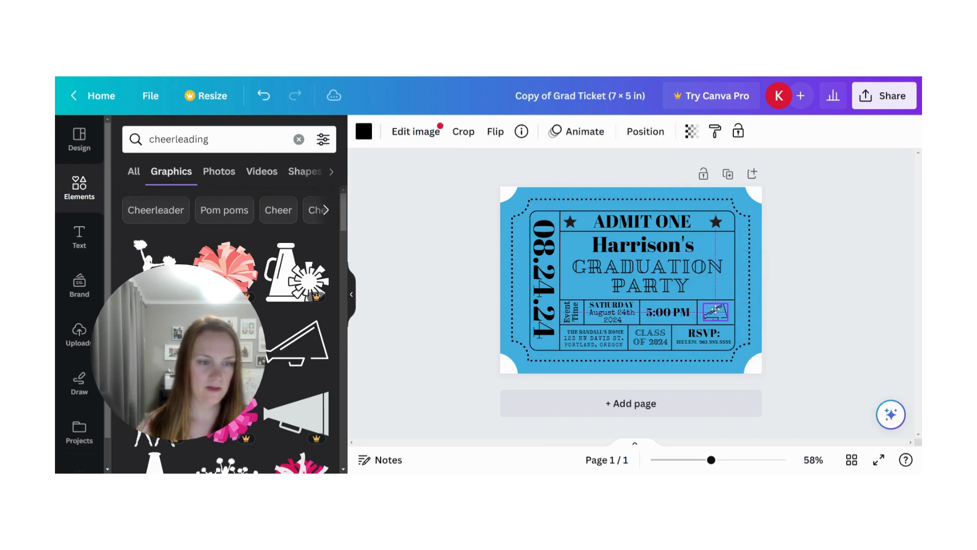
click(756, 365)
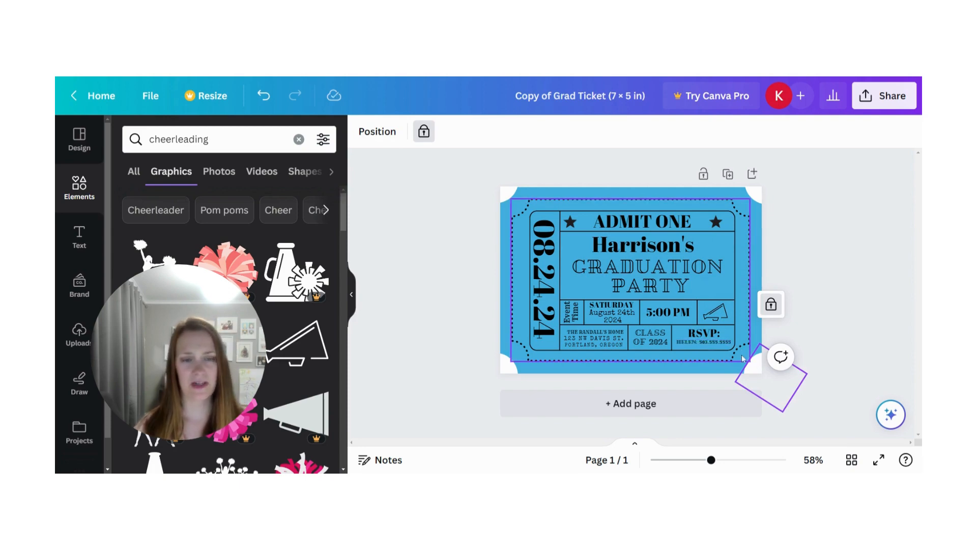
- Download the finished ticket design as a PNG file and return to the canvas
click(888, 104)
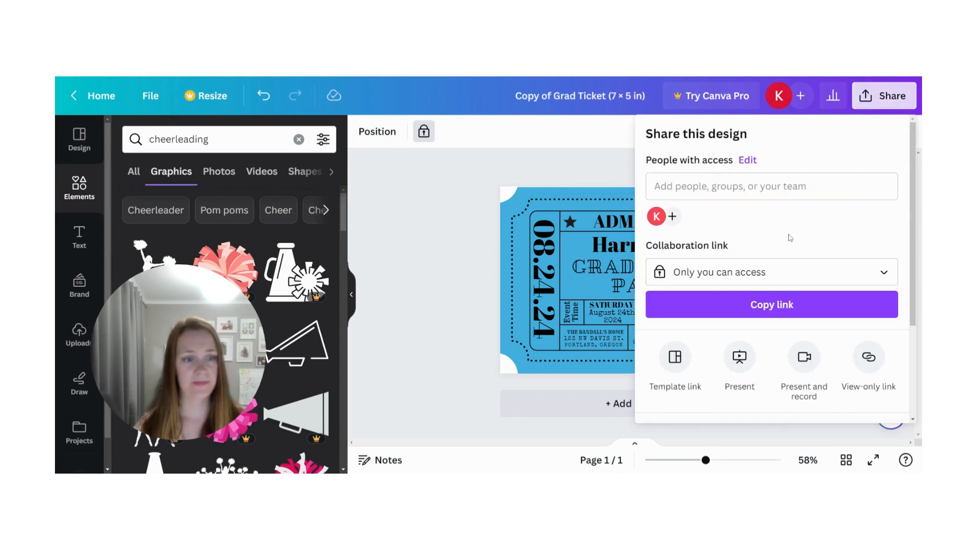
scroll(791, 232, down, 3)
scroll(791, 228, down, 1)
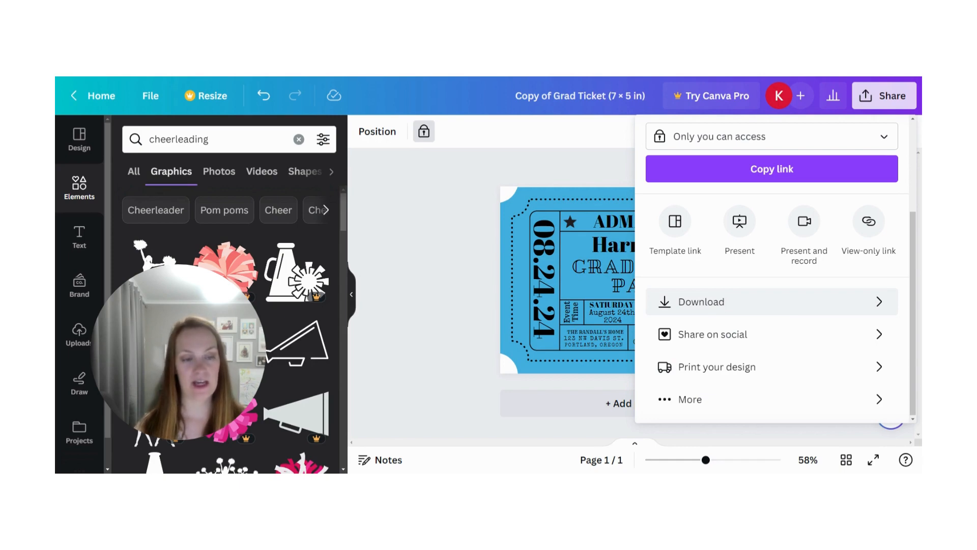
click(711, 303)
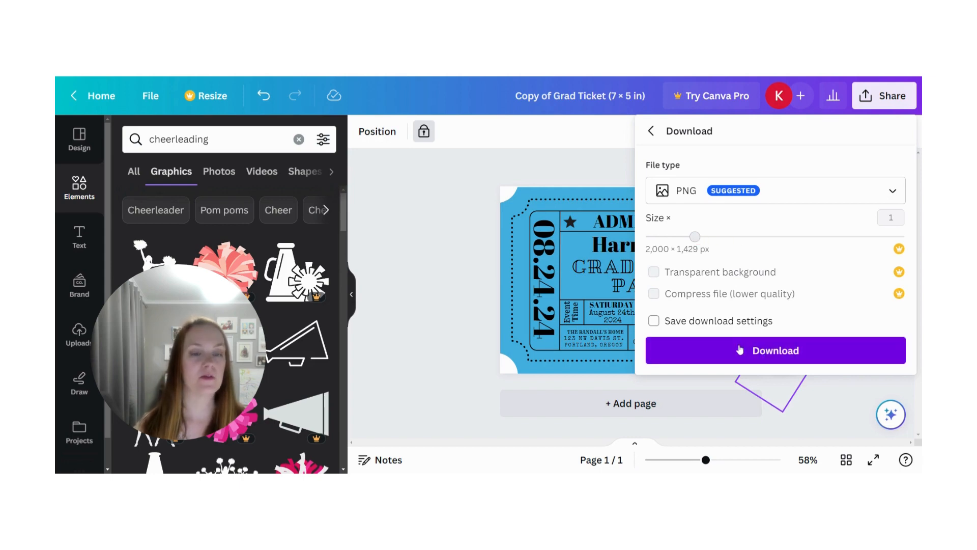
click(865, 192)
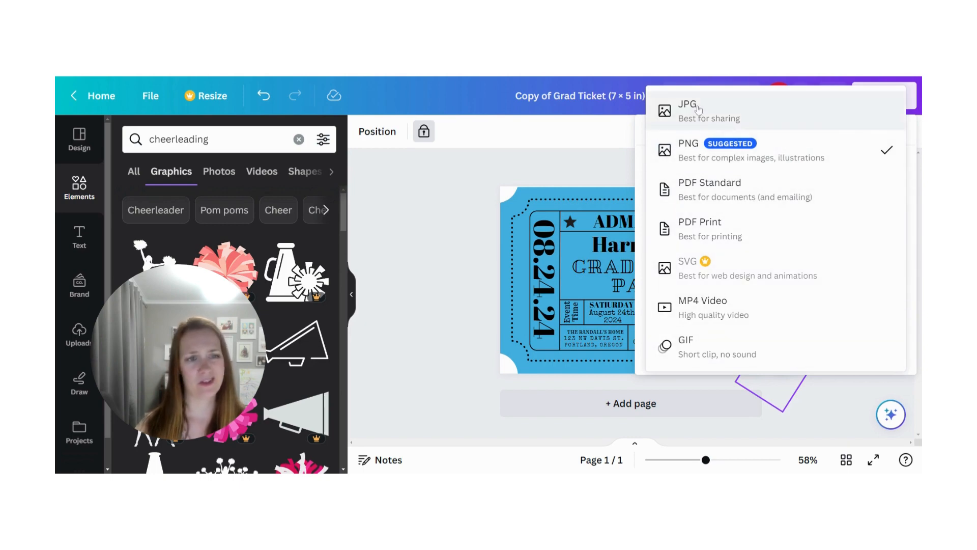
click(699, 153)
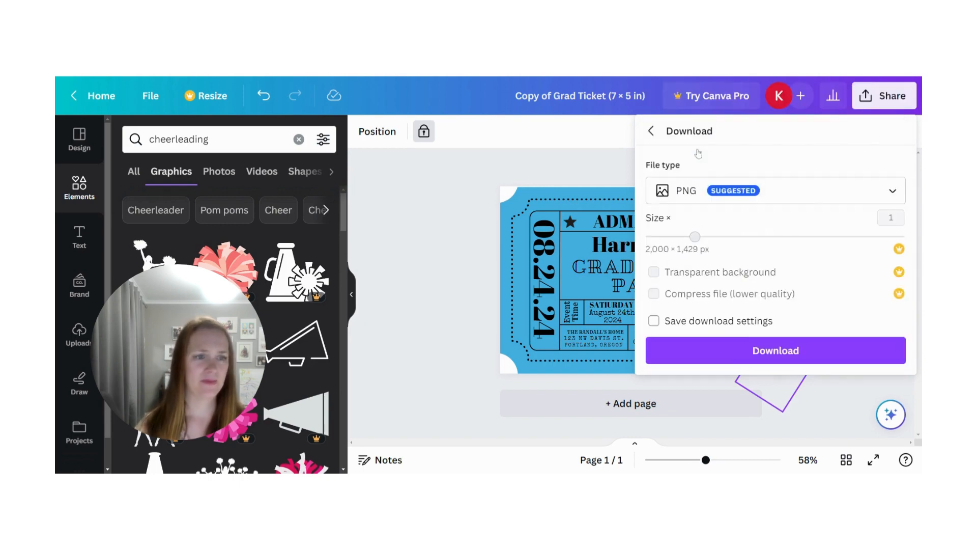
click(735, 357)
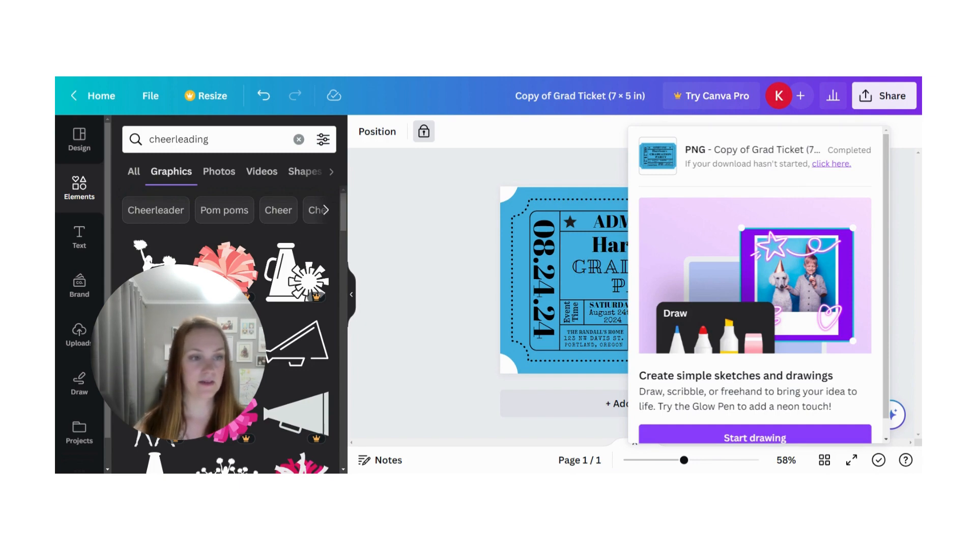
click(540, 169)
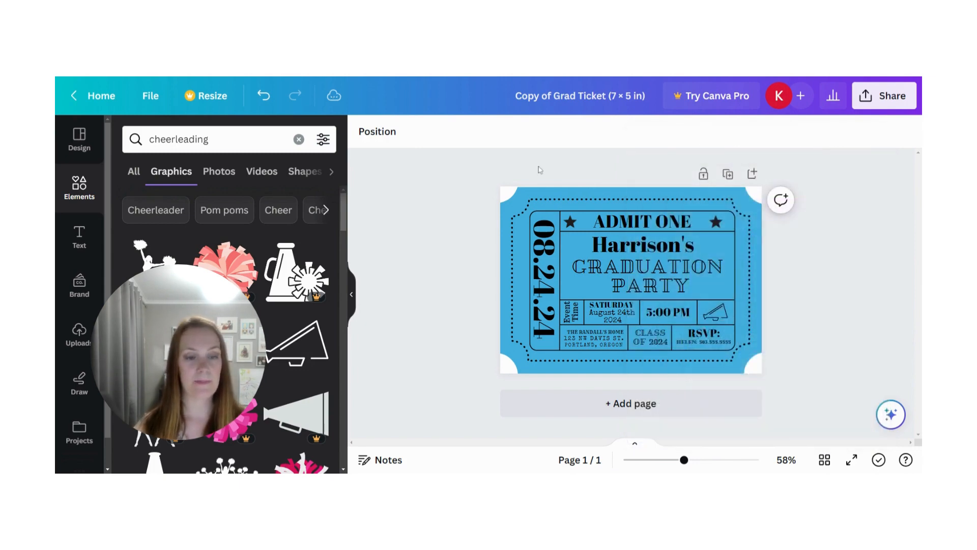